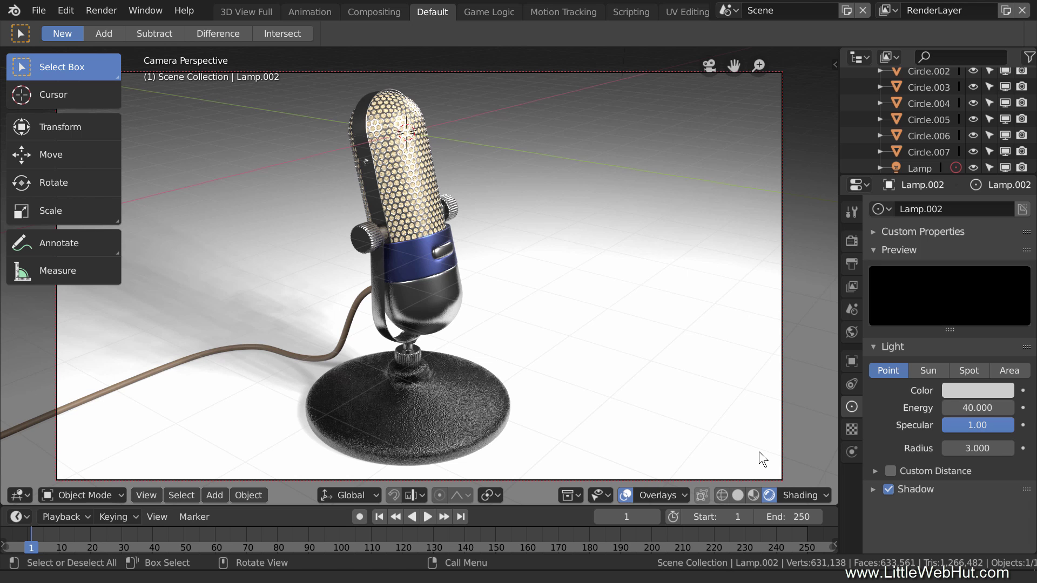
pyautogui.moveTo(760, 451)
pyautogui.mouseDown(button='middle')
pyautogui.moveTo(743, 488)
pyautogui.moveTo(714, 498)
pyautogui.moveTo(663, 487)
pyautogui.moveTo(652, 447)
pyautogui.moveTo(666, 416)
pyautogui.moveTo(688, 413)
pyautogui.moveTo(750, 428)
pyautogui.moveTo(755, 451)
pyautogui.mouseUp(button='middle')
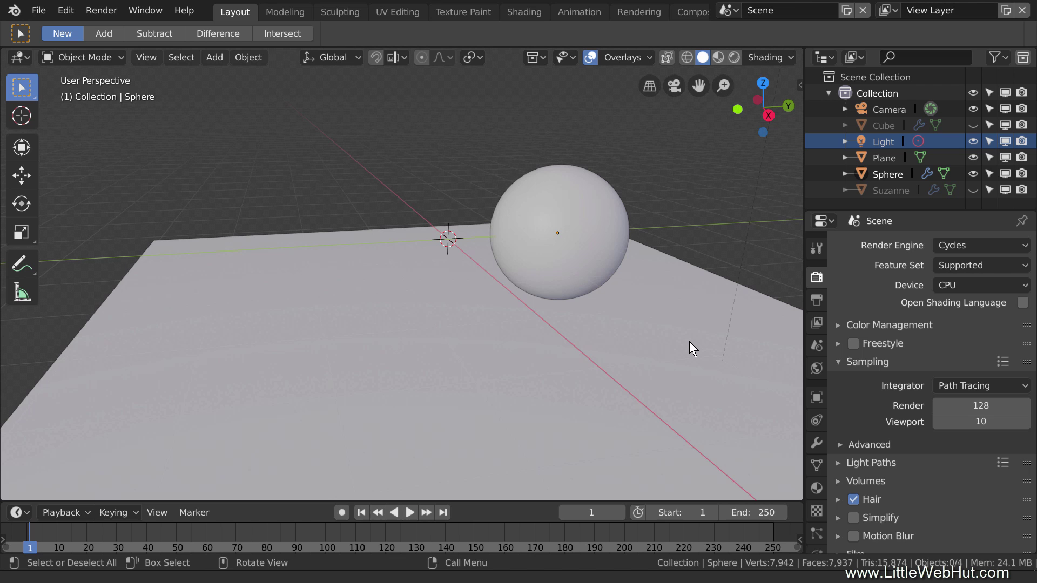
# Show the viewport in Rendered shading and switch the render engine to Eevee.
pyautogui.press('z')
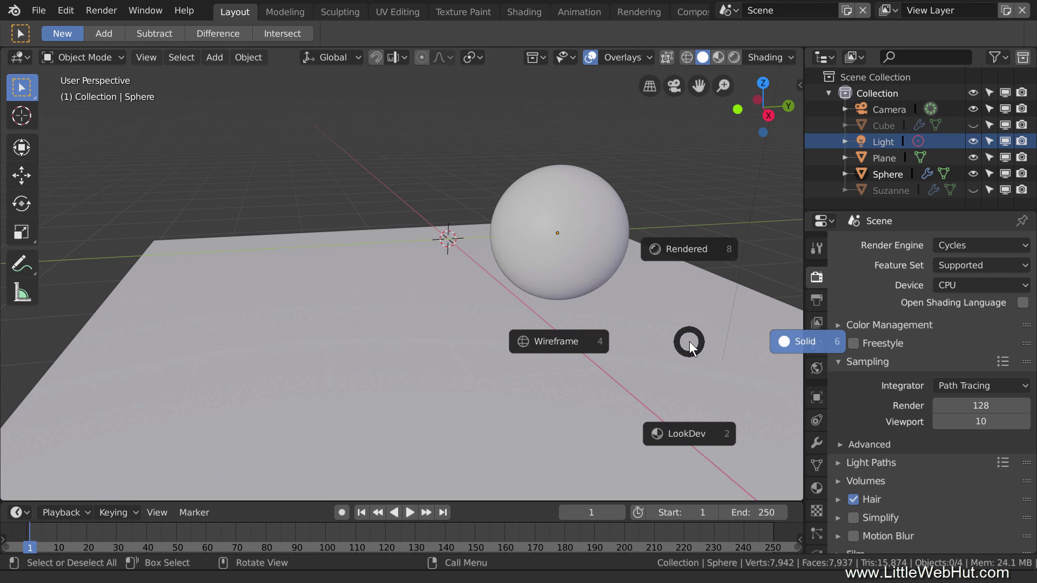
pyautogui.click(705, 248)
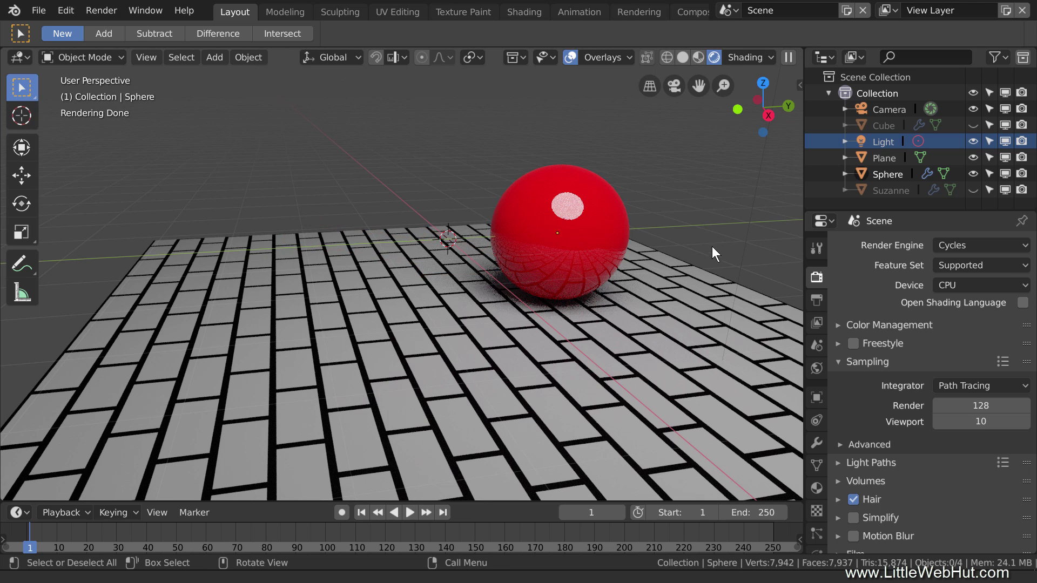
pyautogui.click(972, 247)
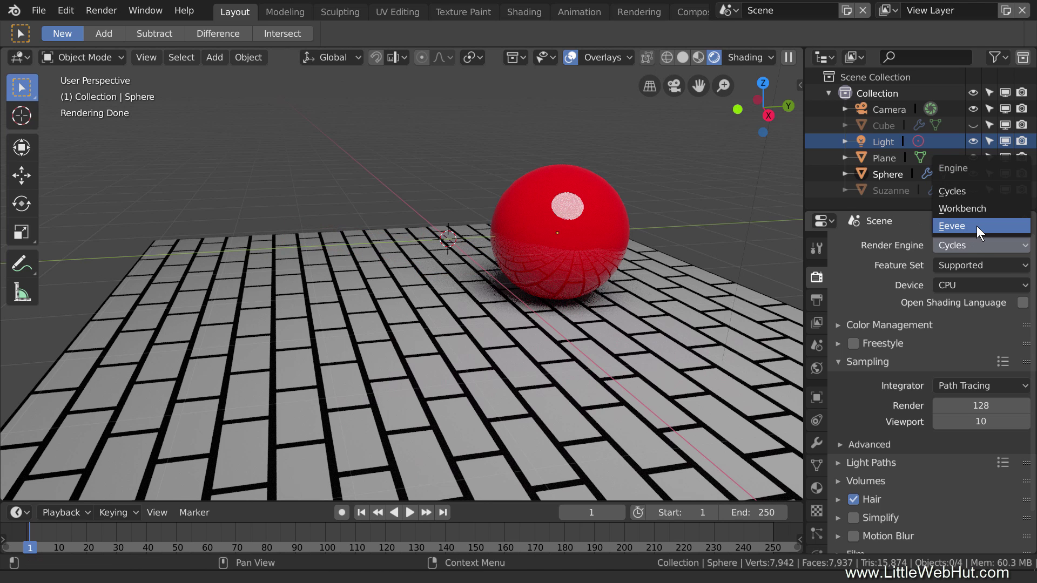
pyautogui.click(976, 225)
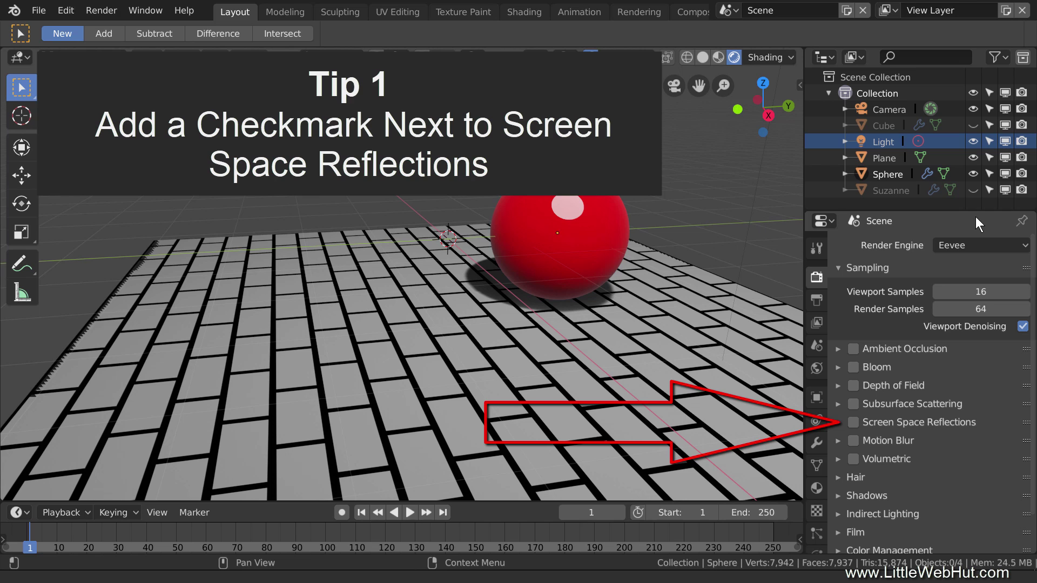
# Enable Screen Space Reflections and turn off its Half Res Trace option.
pyautogui.click(856, 421)
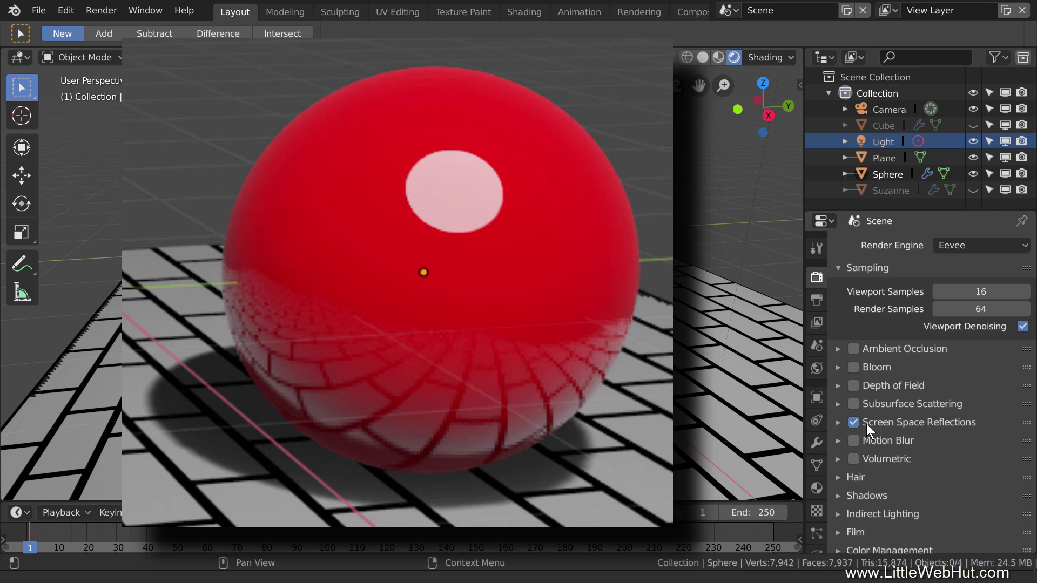
pyautogui.click(836, 422)
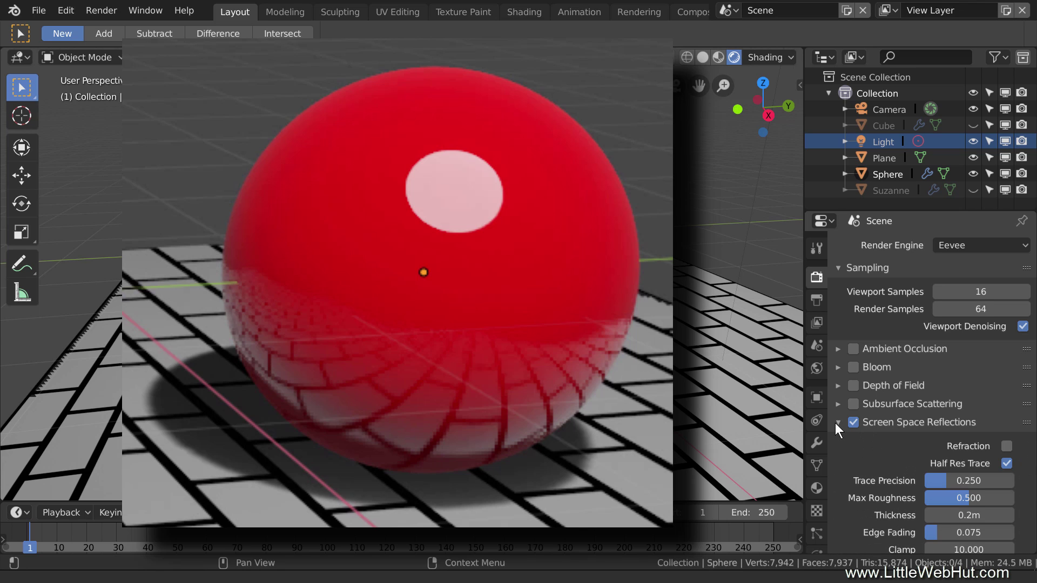
pyautogui.scroll(-2, 836, 423)
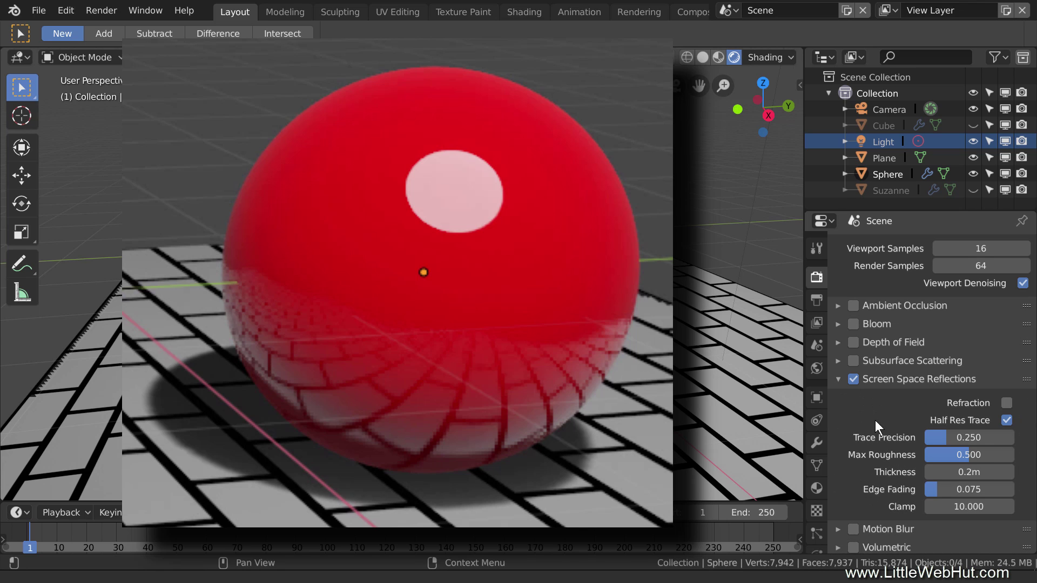
pyautogui.click(1008, 421)
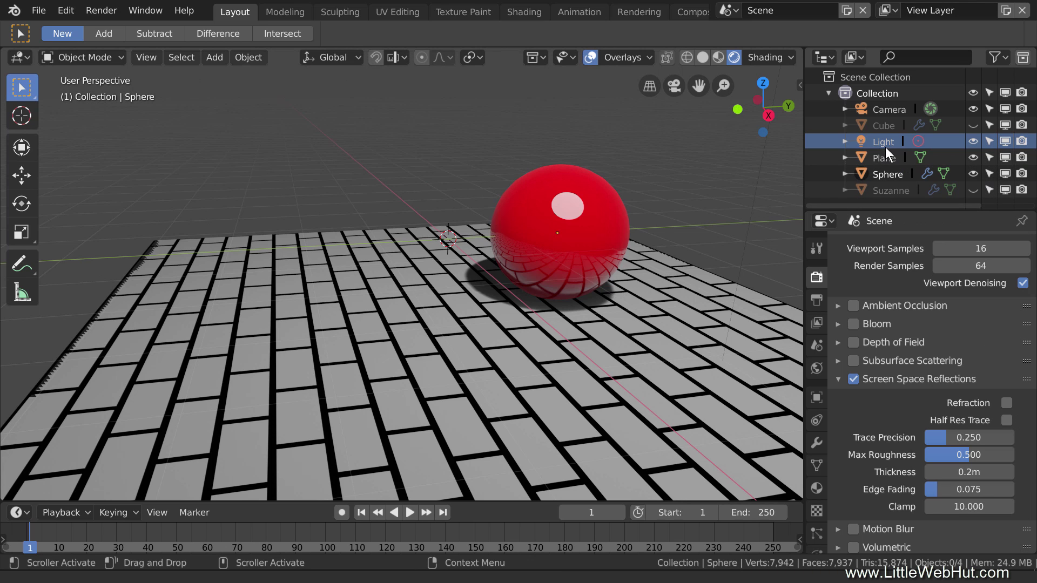
# Select the Light object and set its energy to 5.
pyautogui.click(884, 142)
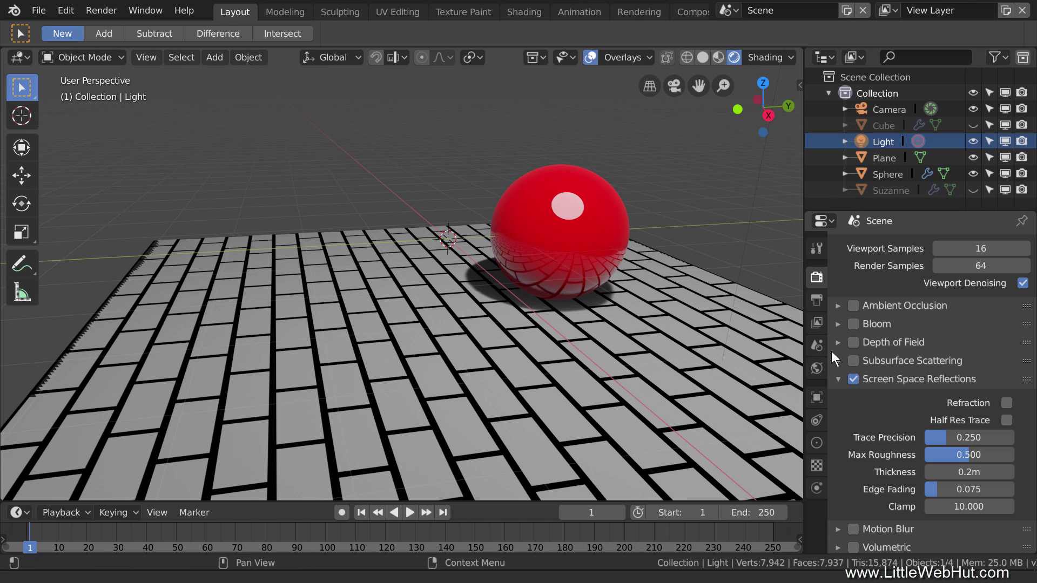
pyautogui.click(816, 443)
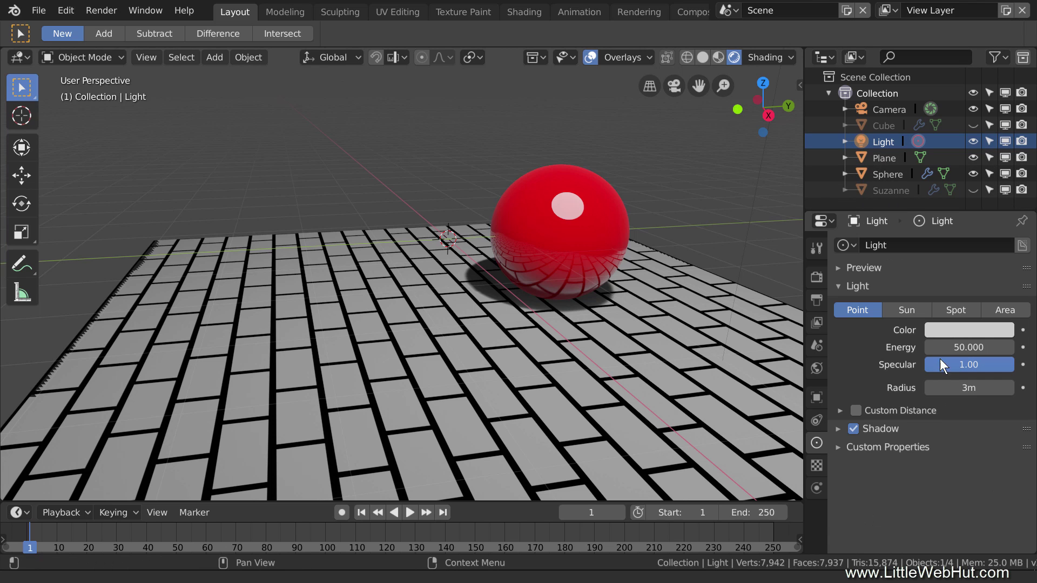
pyautogui.click(951, 347)
pyautogui.write('5')
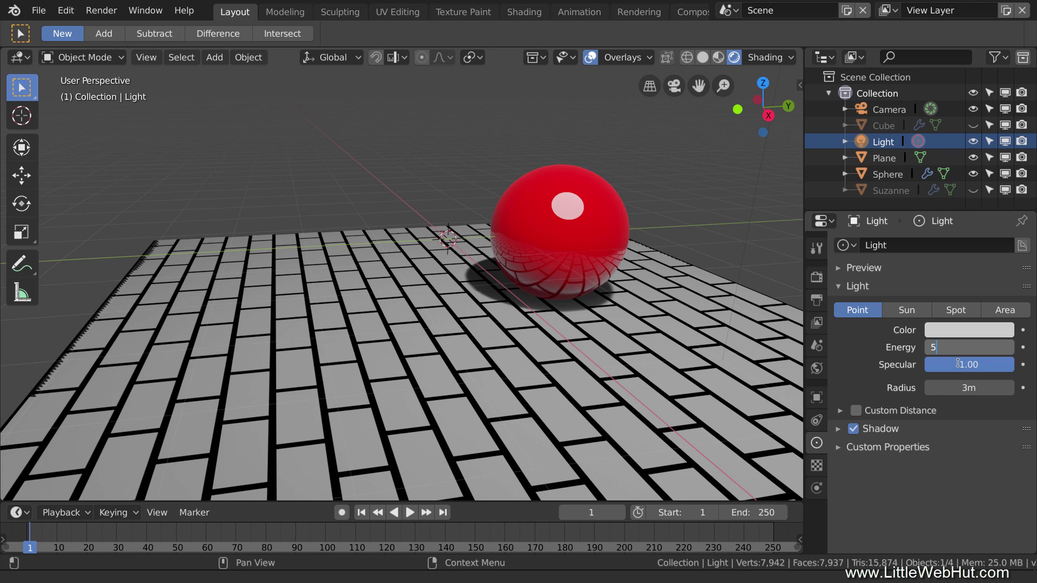
pyautogui.press('Return')
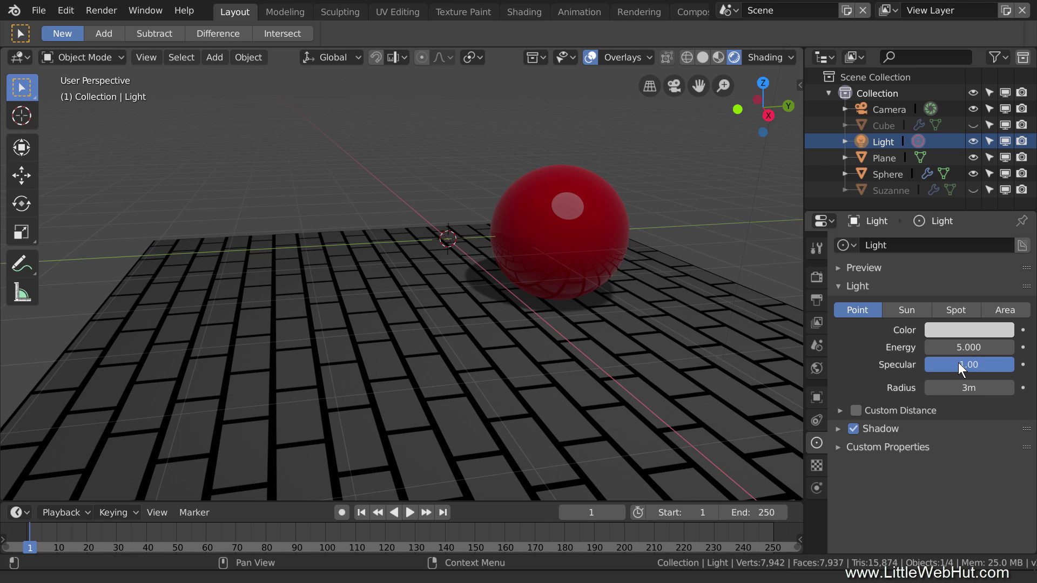
# Switch the scene's render engine to Cycles.
pyautogui.click(817, 277)
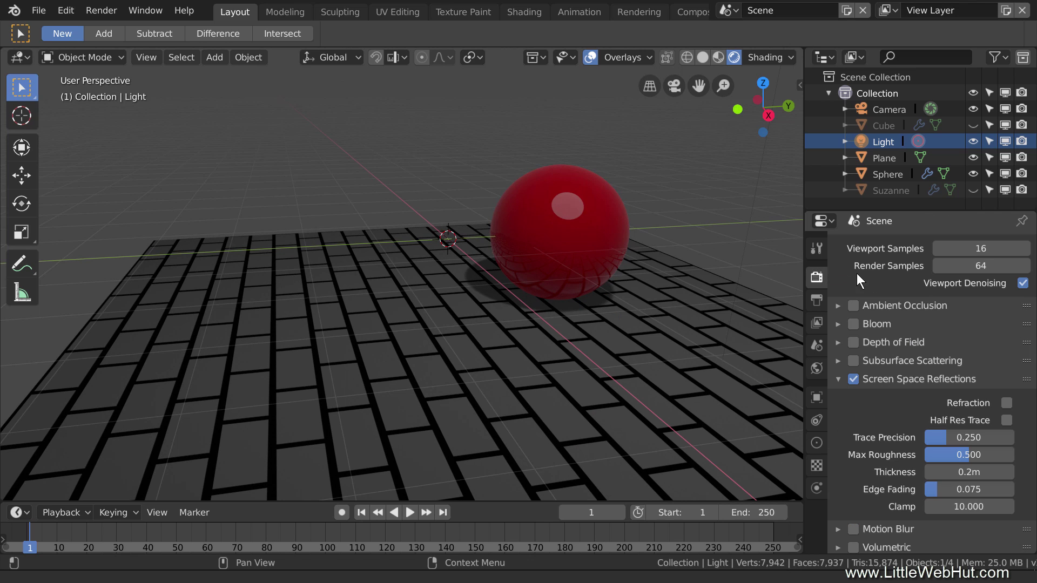
pyautogui.scroll(2, 902, 281)
pyautogui.click(960, 247)
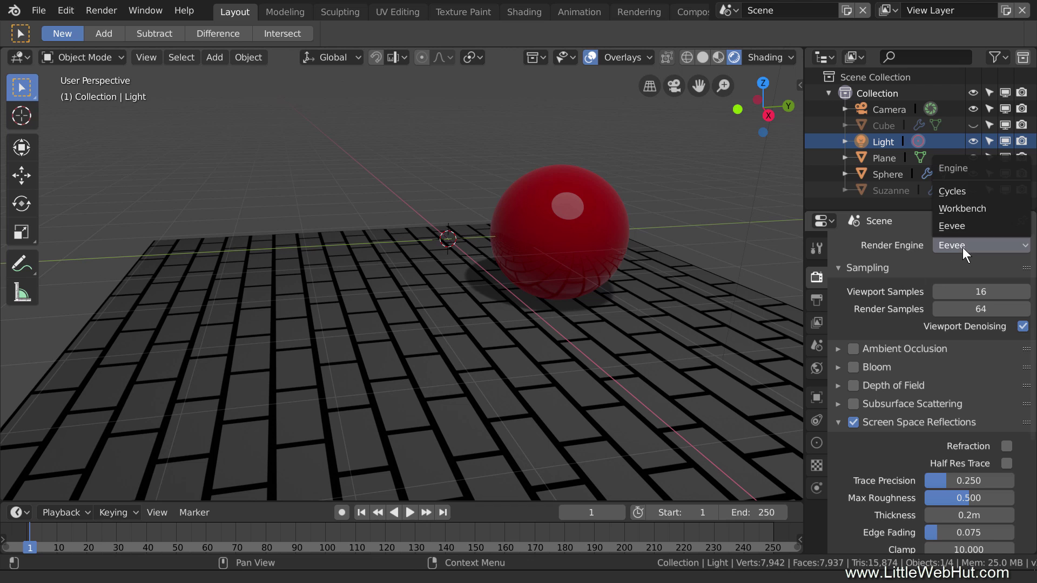
pyautogui.click(975, 190)
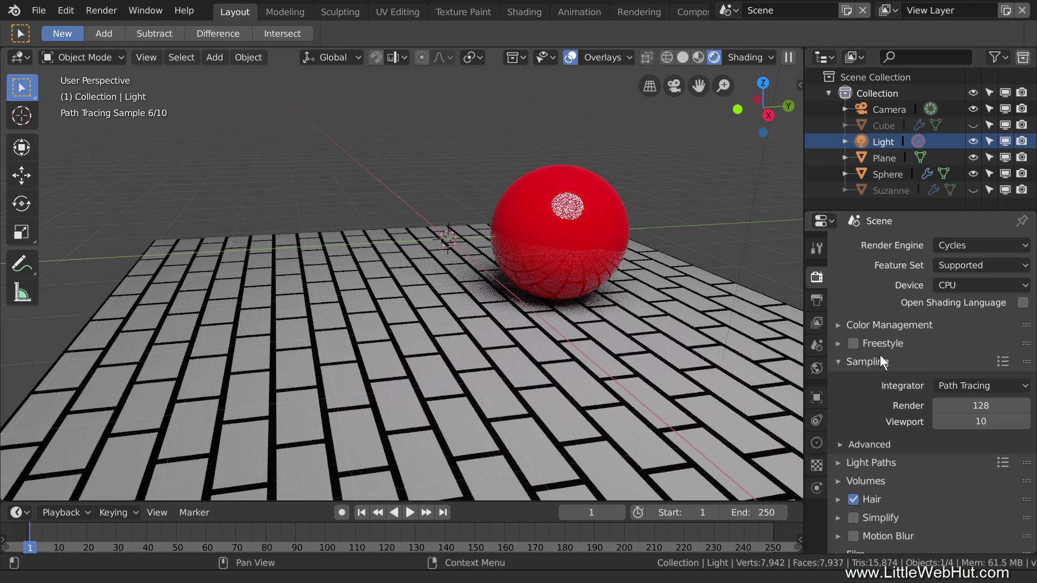
# Set the light's emission strength to 500 in its Cycles settings.
pyautogui.click(817, 443)
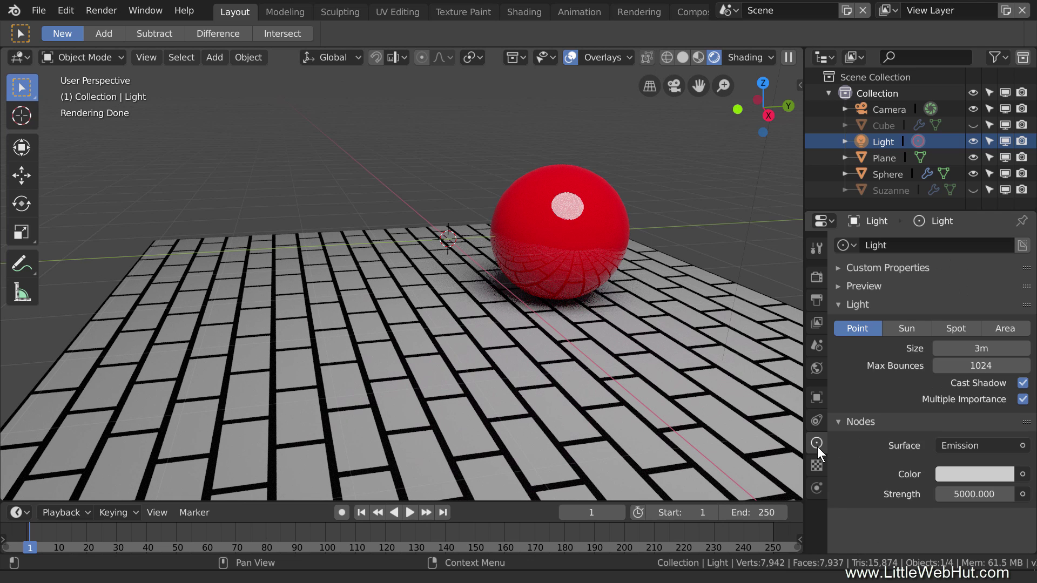
pyautogui.click(966, 495)
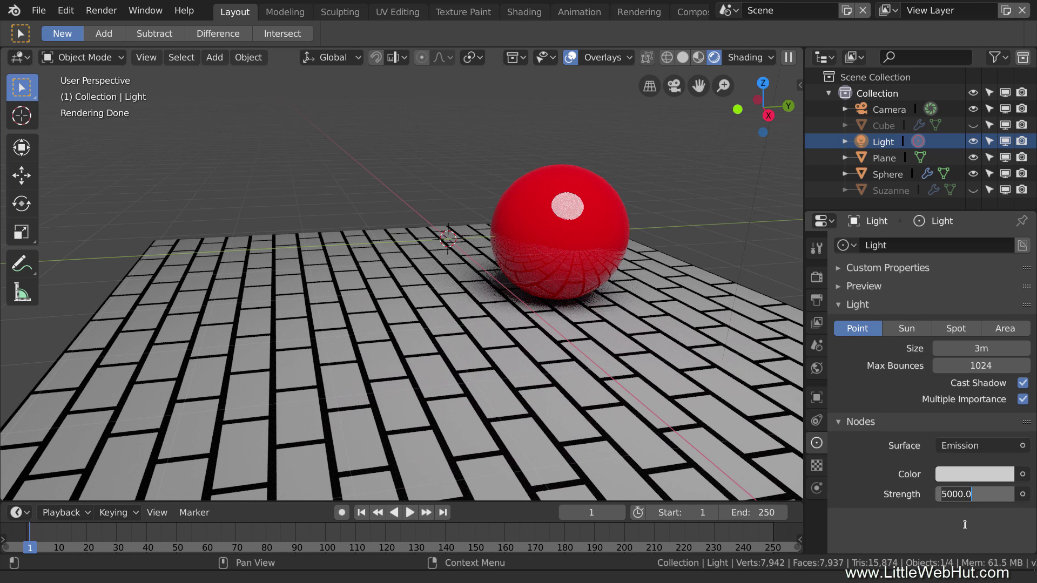
pyautogui.write('500')
pyautogui.press('Return')
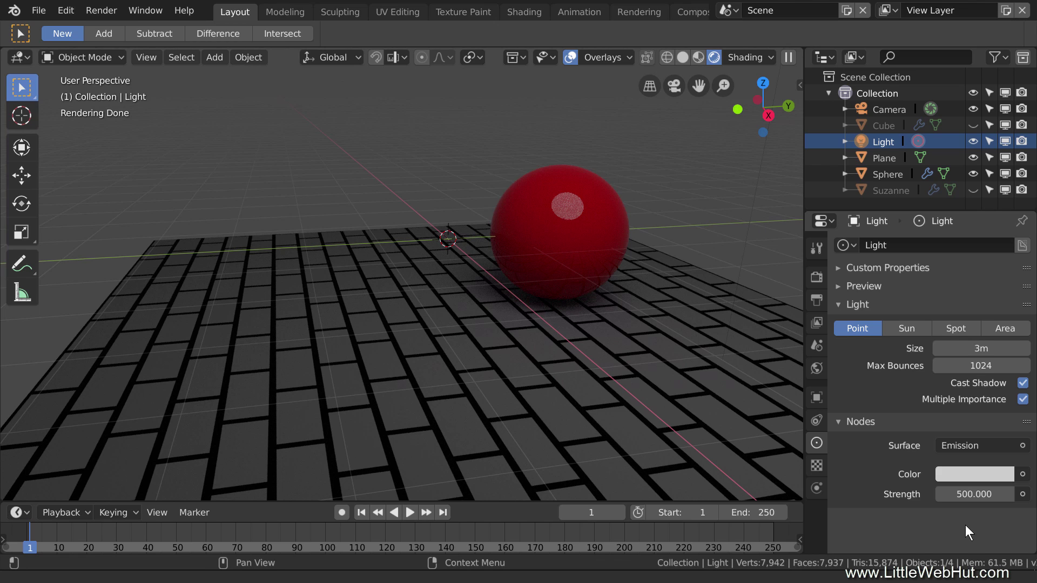
# Set the light's emission strength to 5000.
pyautogui.click(966, 494)
pyautogui.press('BackSpace')
pyautogui.press('BackSpace')
pyautogui.write('0')
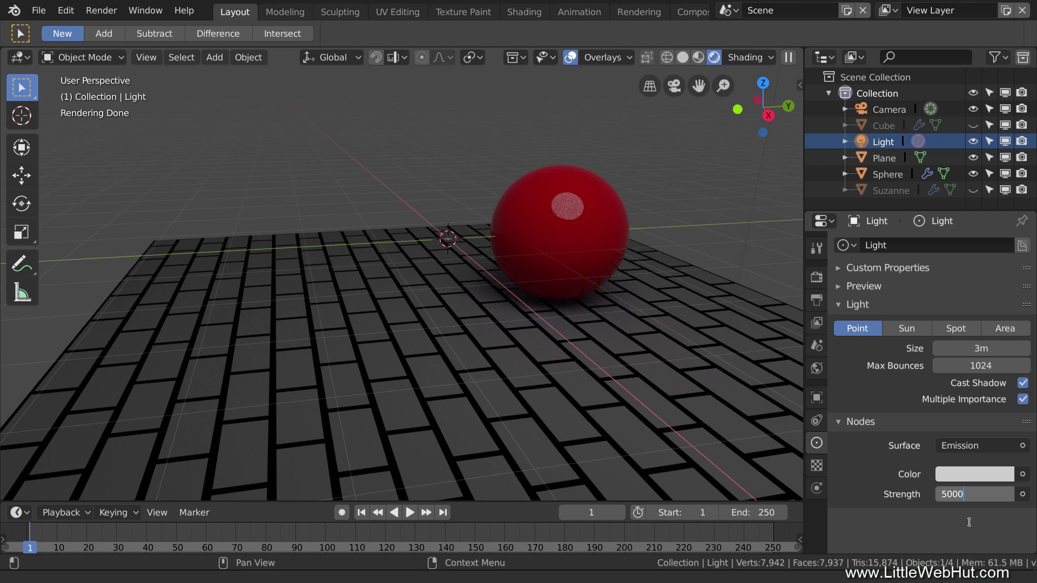
pyautogui.press('Return')
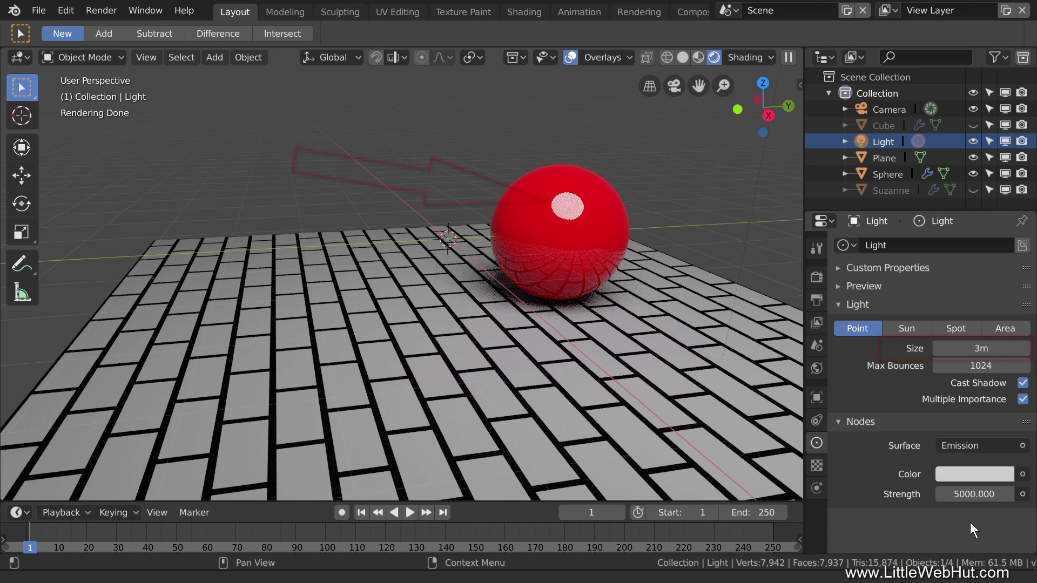
# Set the point light's size to 0.5 m.
pyautogui.click(983, 349)
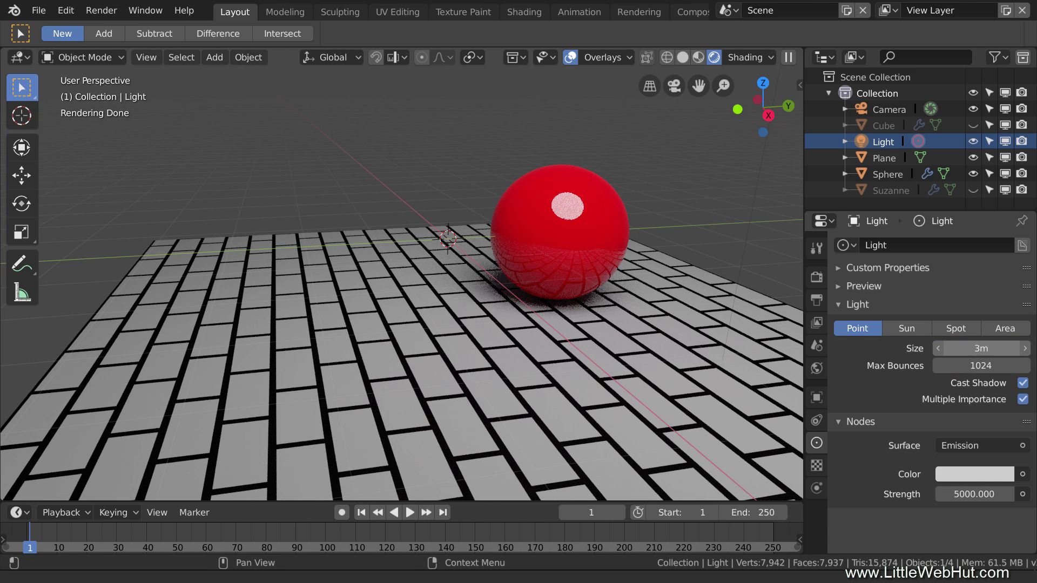
pyautogui.write('.5')
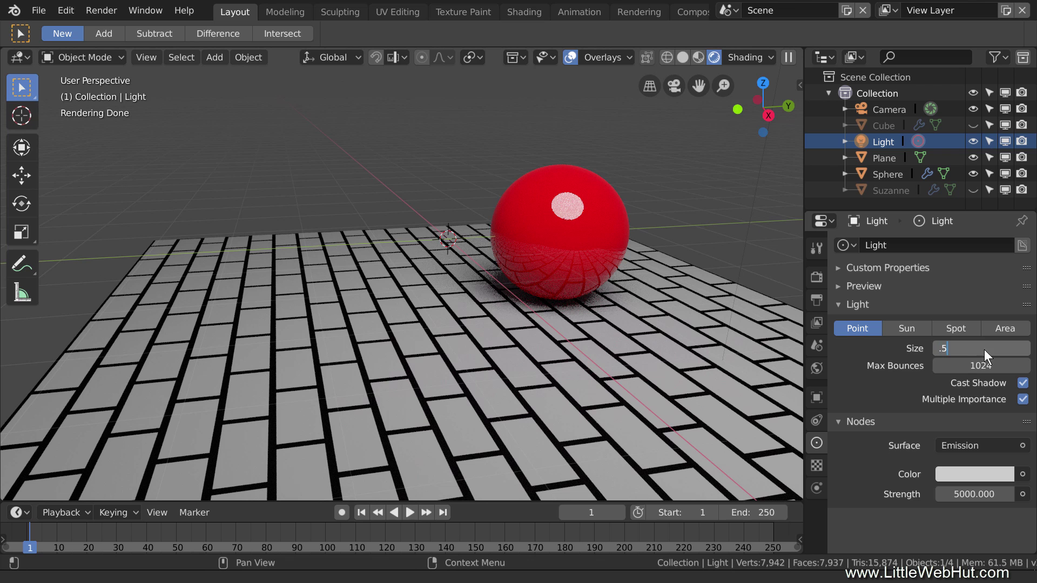
pyautogui.press('Return')
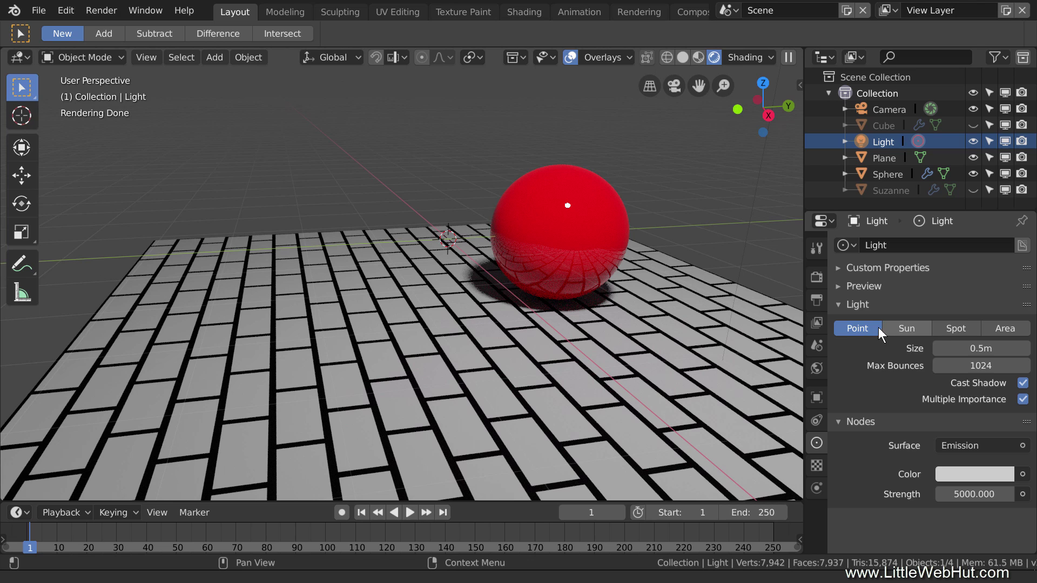
# Switch the scene's render engine back to Eevee.
pyautogui.click(817, 277)
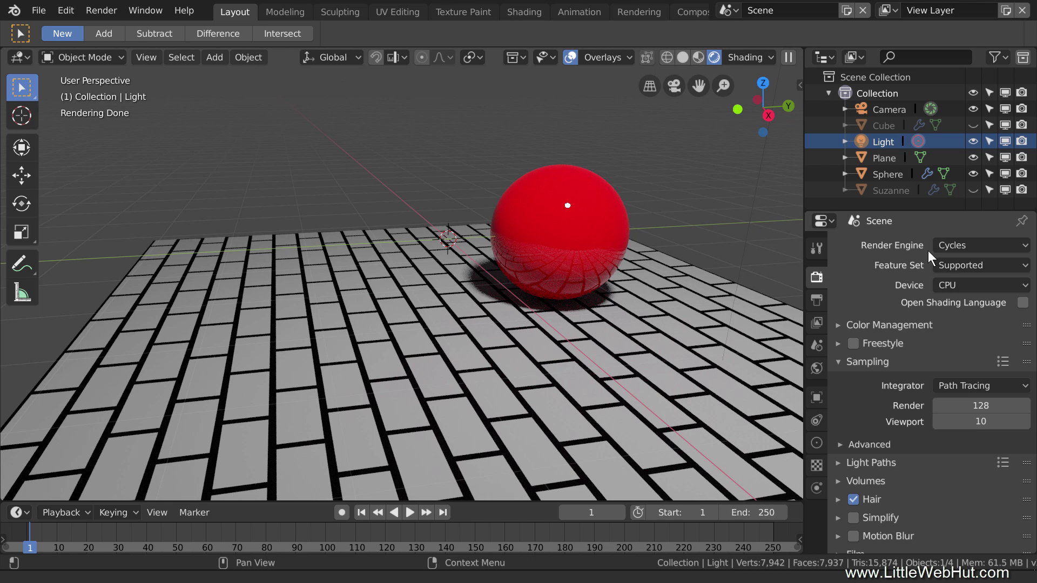
pyautogui.click(972, 241)
pyautogui.click(976, 225)
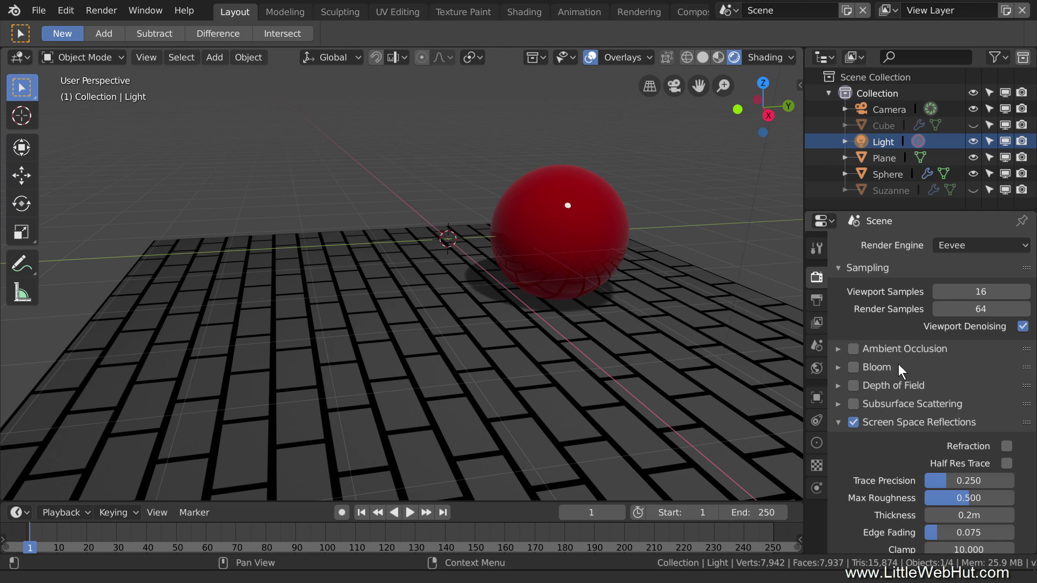
# Set the point light's radius to 3 m and its energy to 50.
pyautogui.click(817, 443)
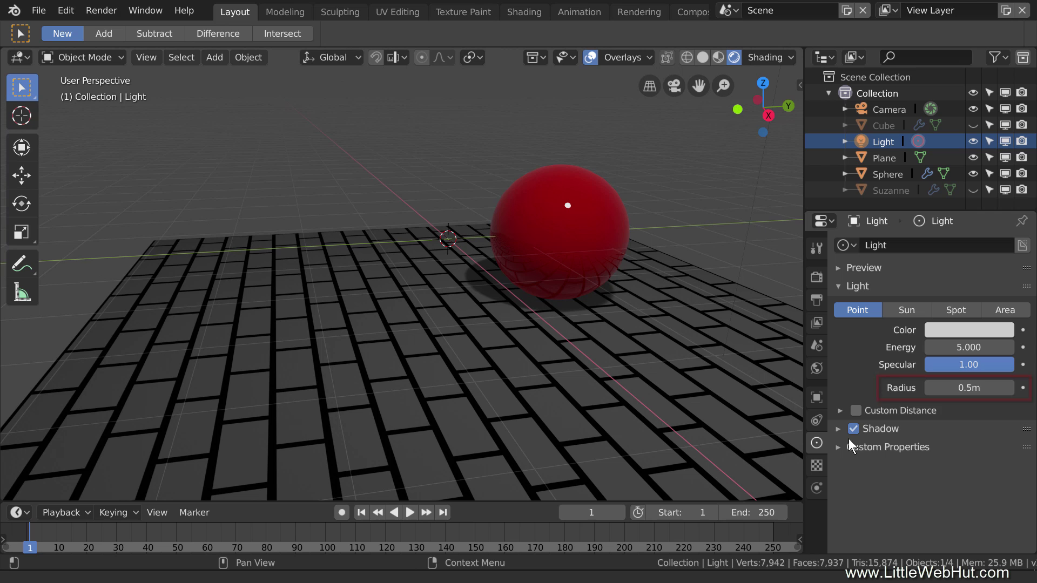
pyautogui.click(954, 387)
pyautogui.write('3')
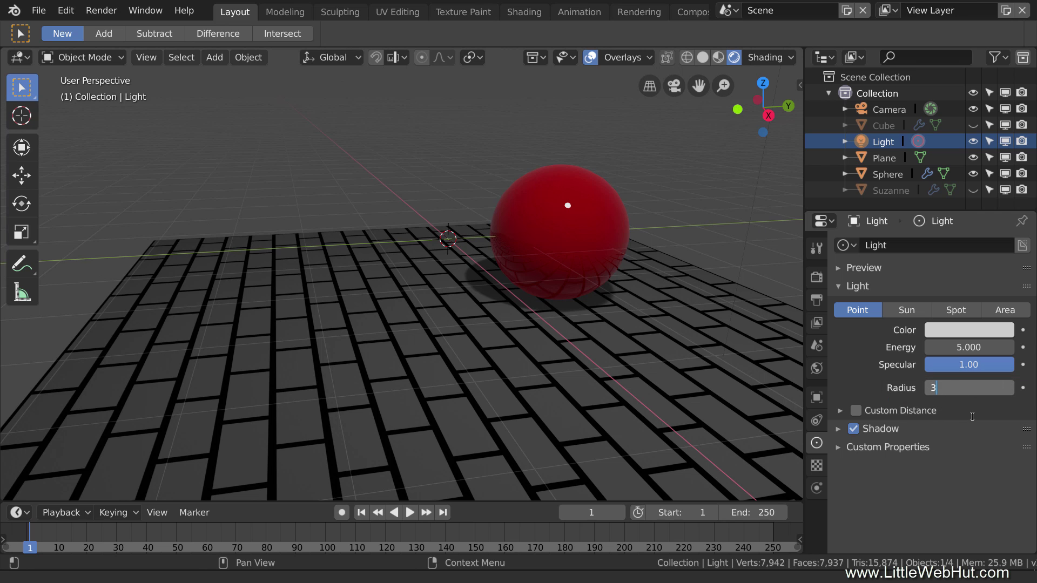
pyautogui.press('Return')
pyautogui.click(972, 347)
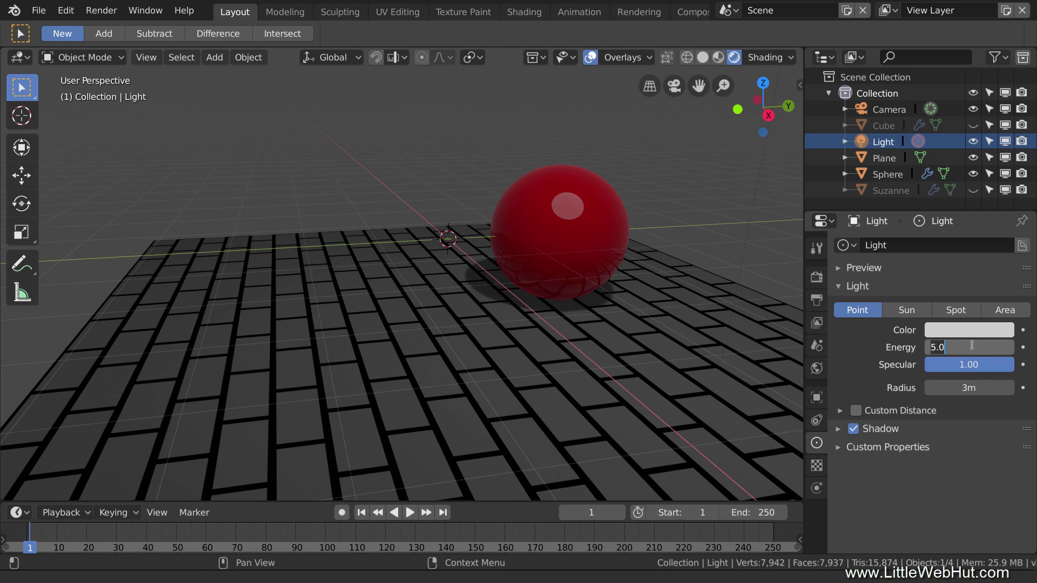
pyautogui.write('50')
pyautogui.press('Return')
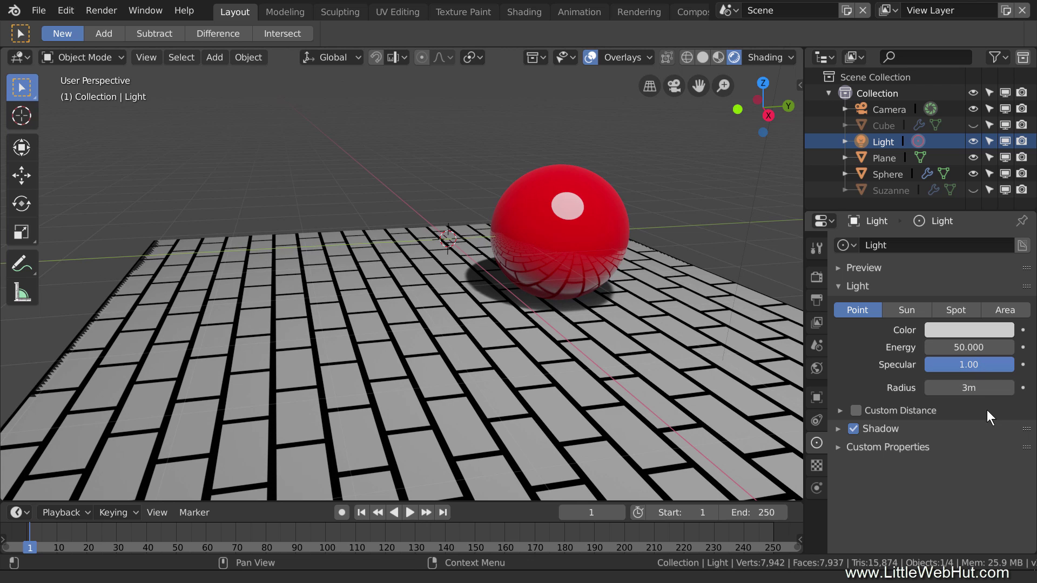
# Compare the sphere's shadow and reflections by rendering the viewport with Cycles and then returning to Eevee.
pyautogui.click(817, 277)
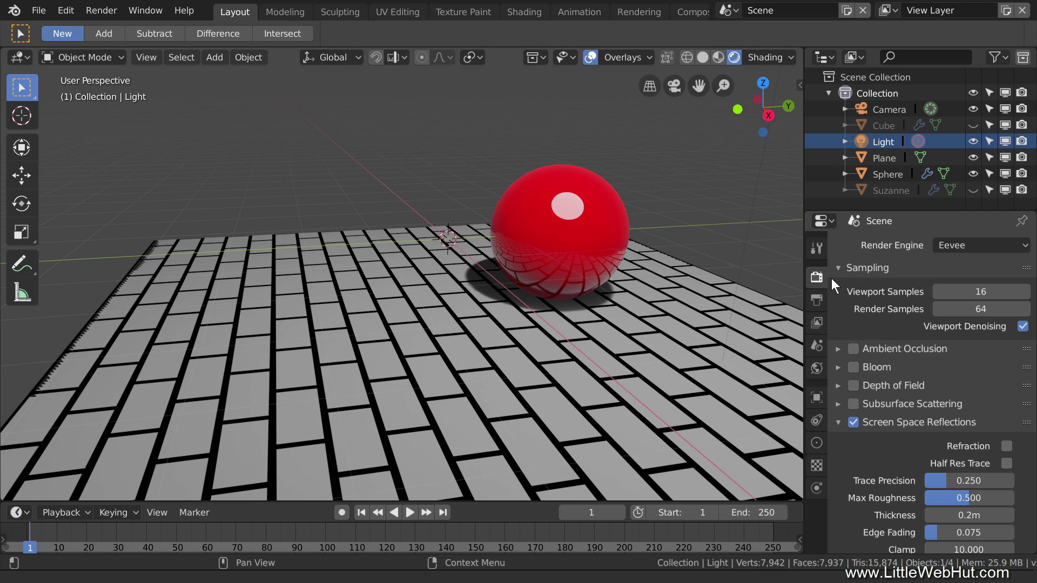
pyautogui.click(993, 245)
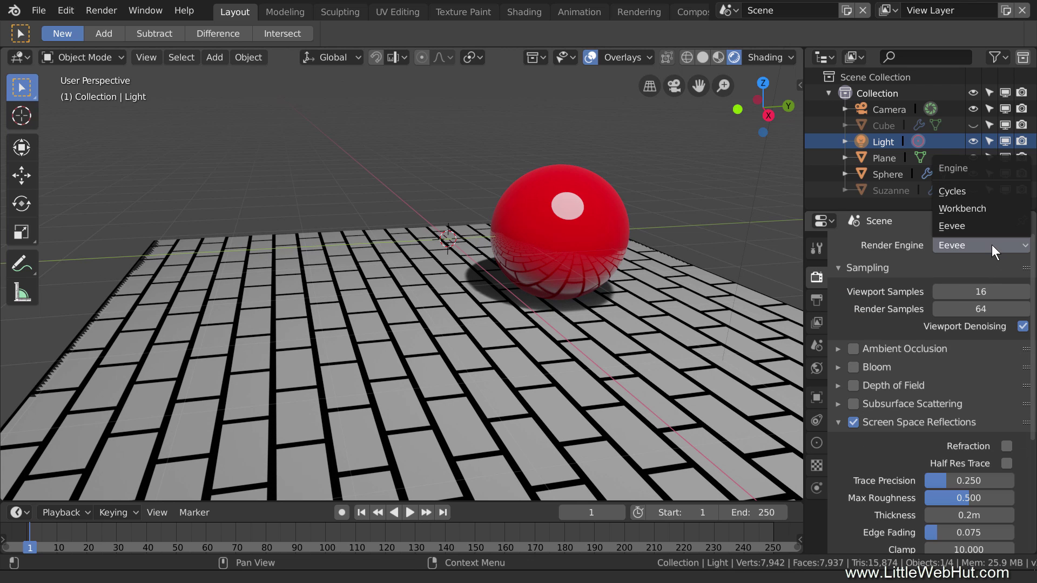
pyautogui.click(980, 191)
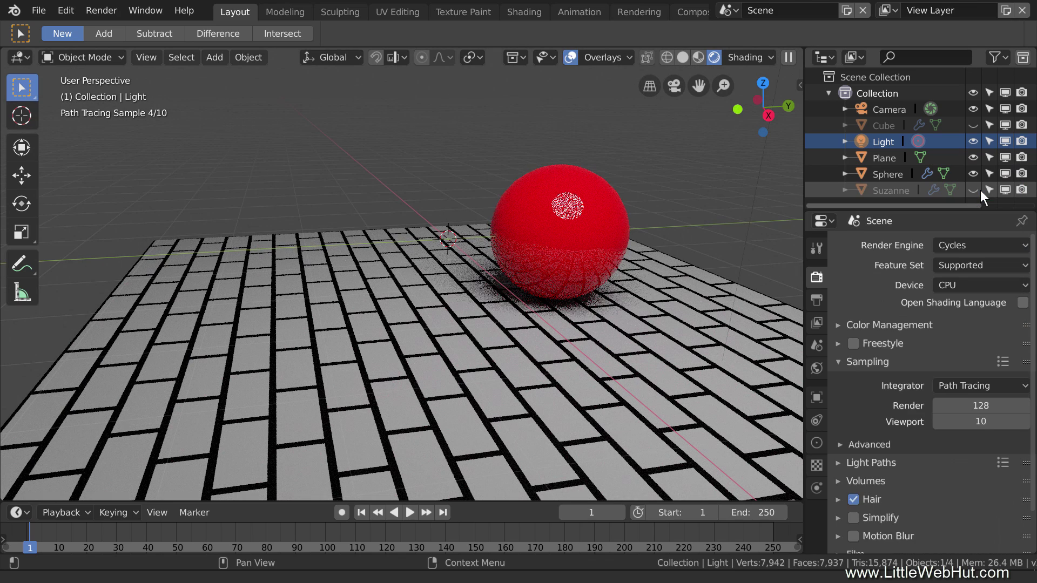
pyautogui.click(980, 246)
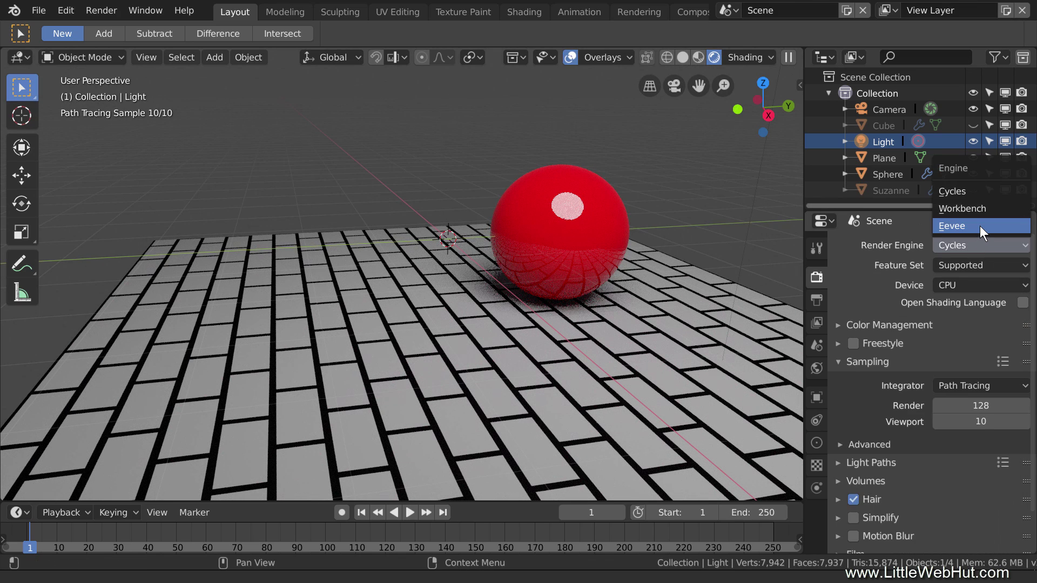
pyautogui.click(979, 225)
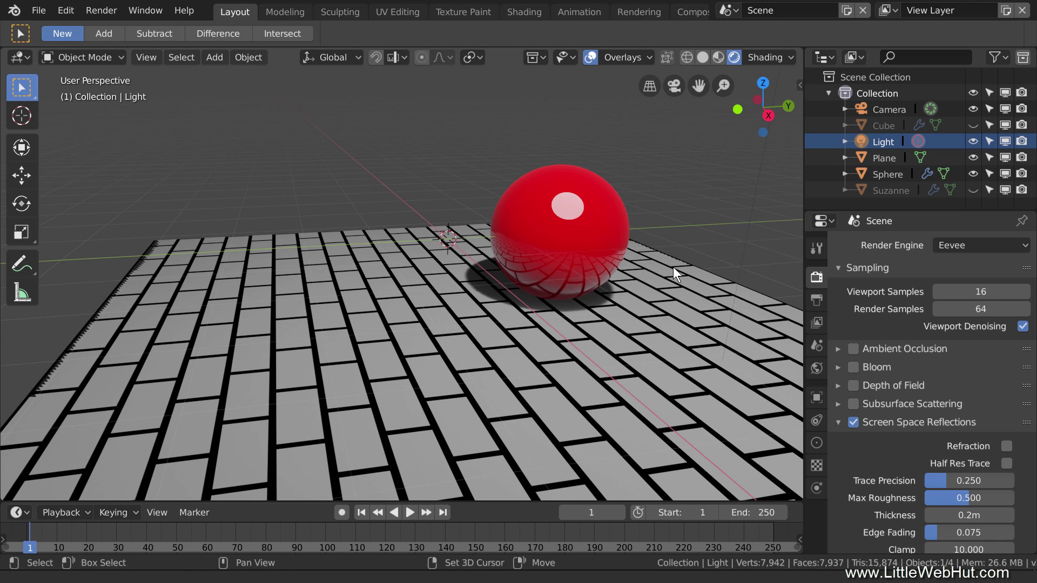
# Add a mesh plane, raise it along Z well above the brick floor, and tilt it about the X axis toward the sphere.
pyautogui.hotkey('shift', 'a')
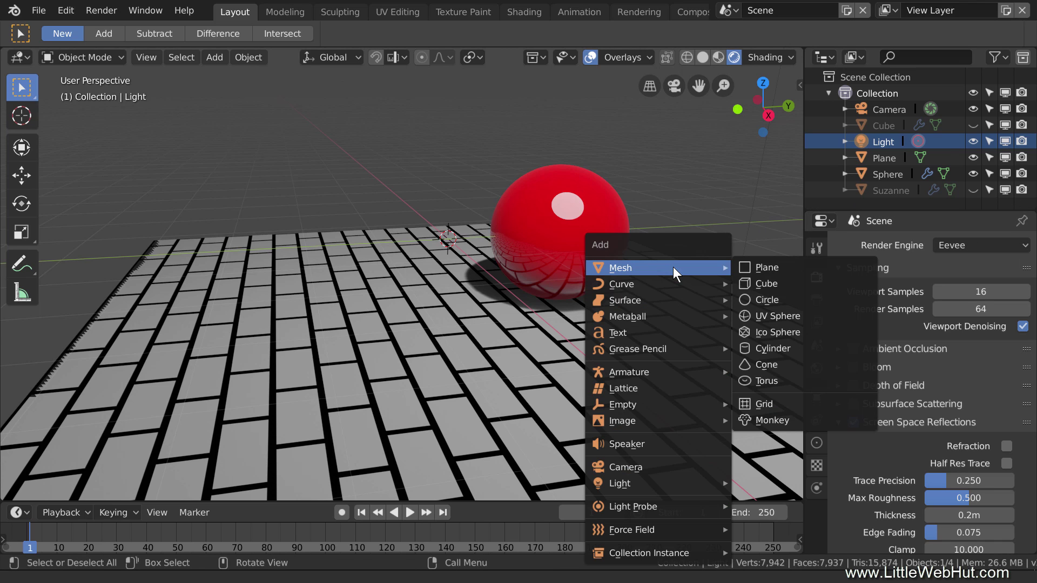
pyautogui.click(788, 266)
pyautogui.press('g')
pyautogui.press('z')
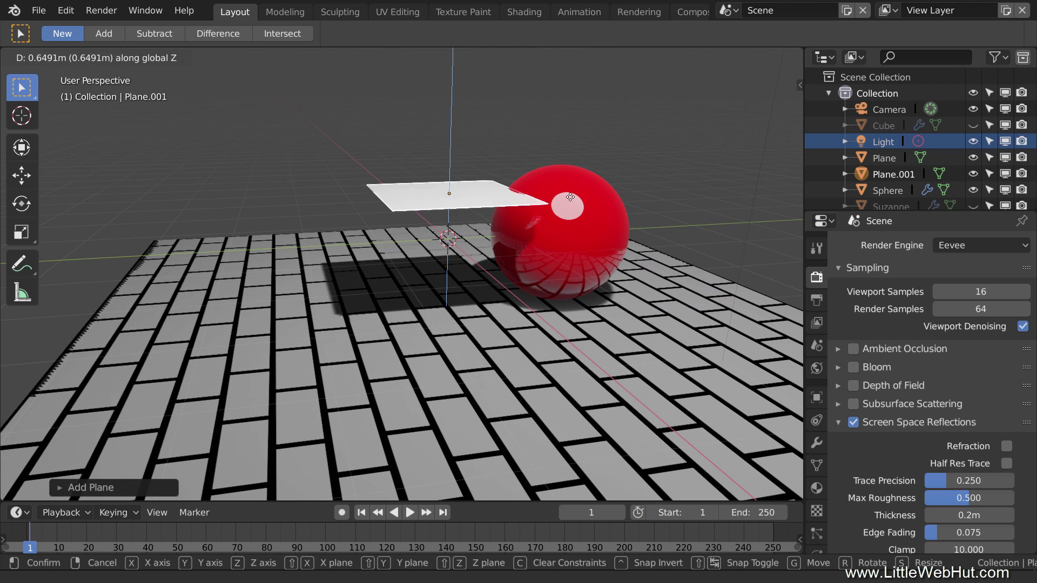
pyautogui.click(573, 142)
pyautogui.press('r')
pyautogui.press('x')
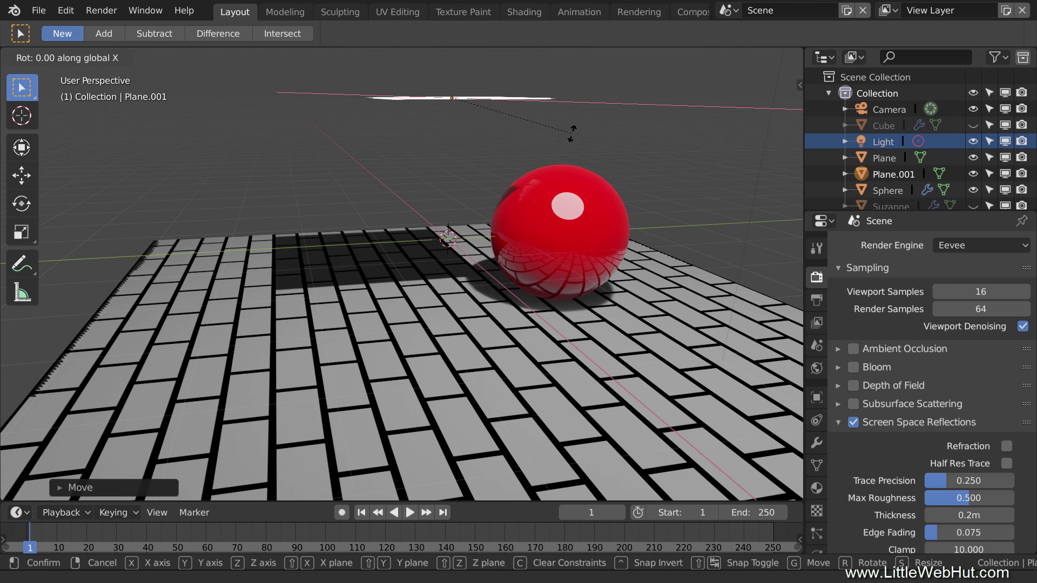
pyautogui.click(629, 474)
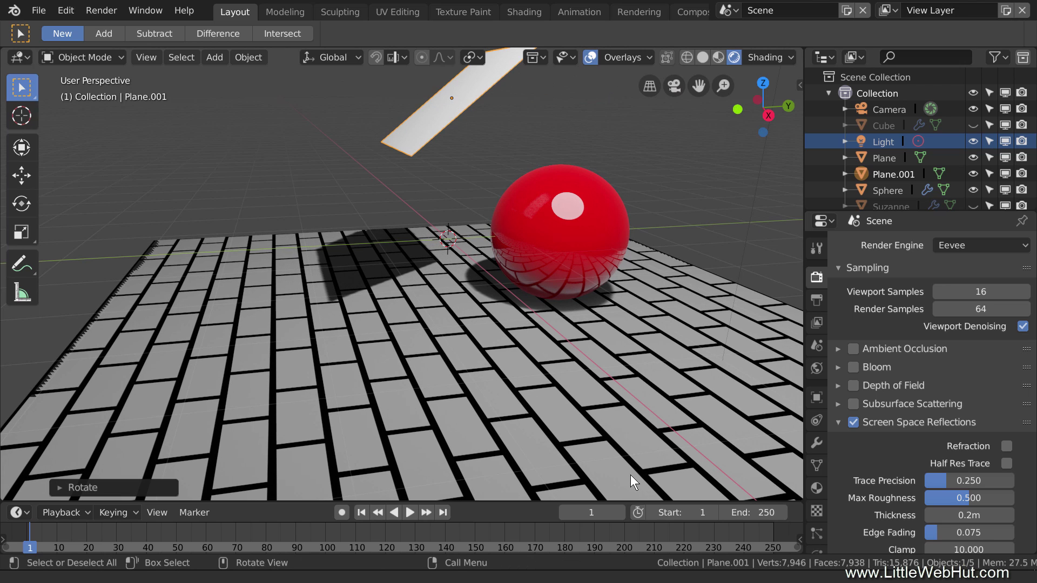
# Give the tilted plane a new material with an Emission surface and a strength of 10.
pyautogui.click(817, 487)
pyautogui.click(897, 313)
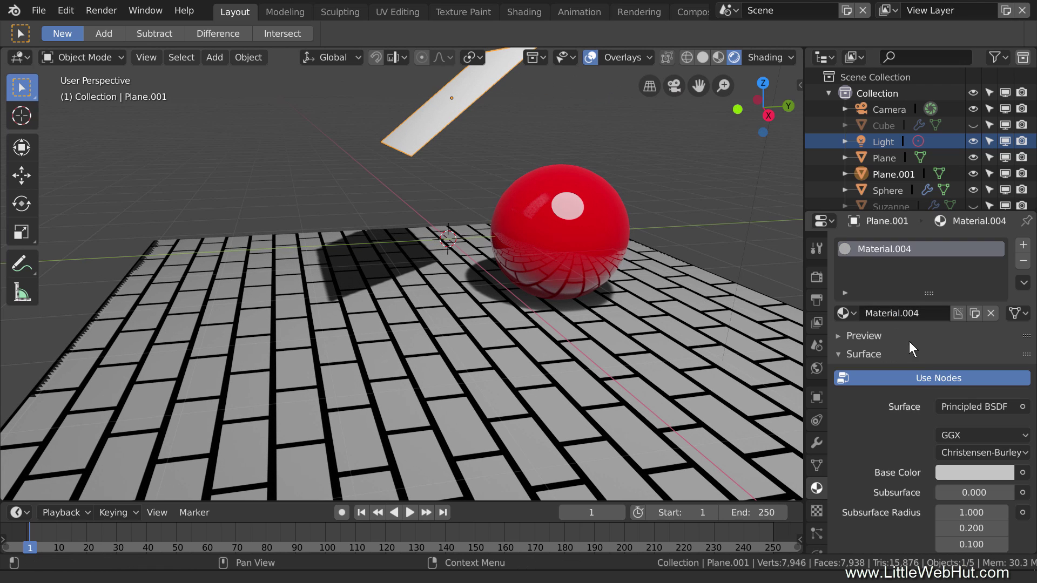
pyautogui.click(954, 405)
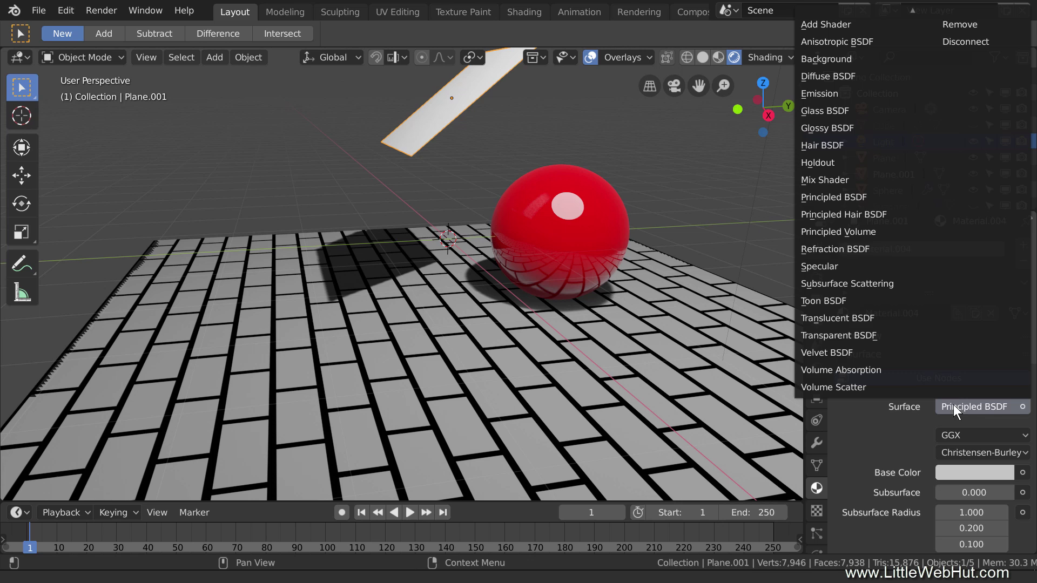
pyautogui.click(860, 93)
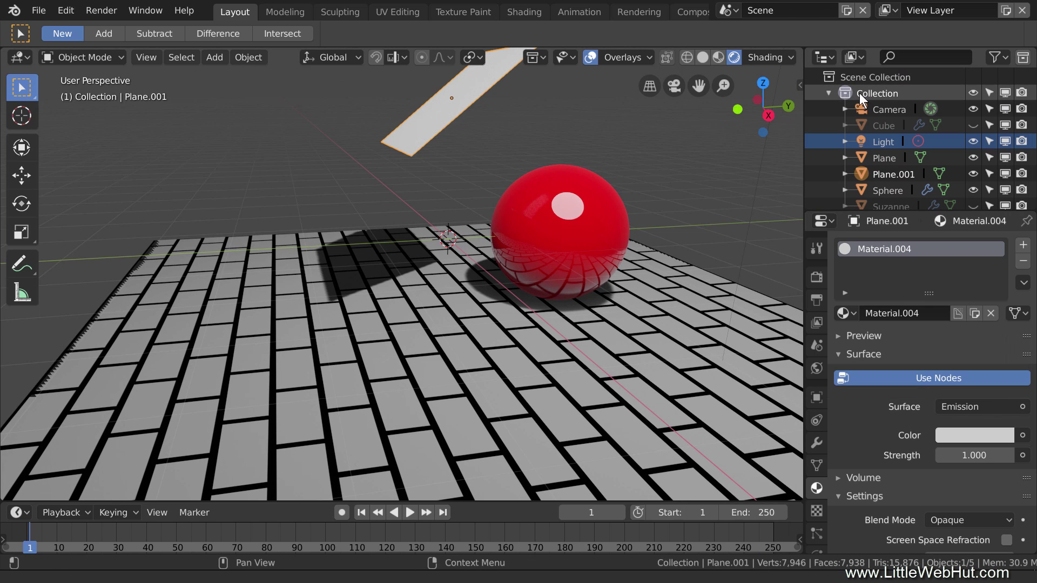
pyautogui.click(966, 455)
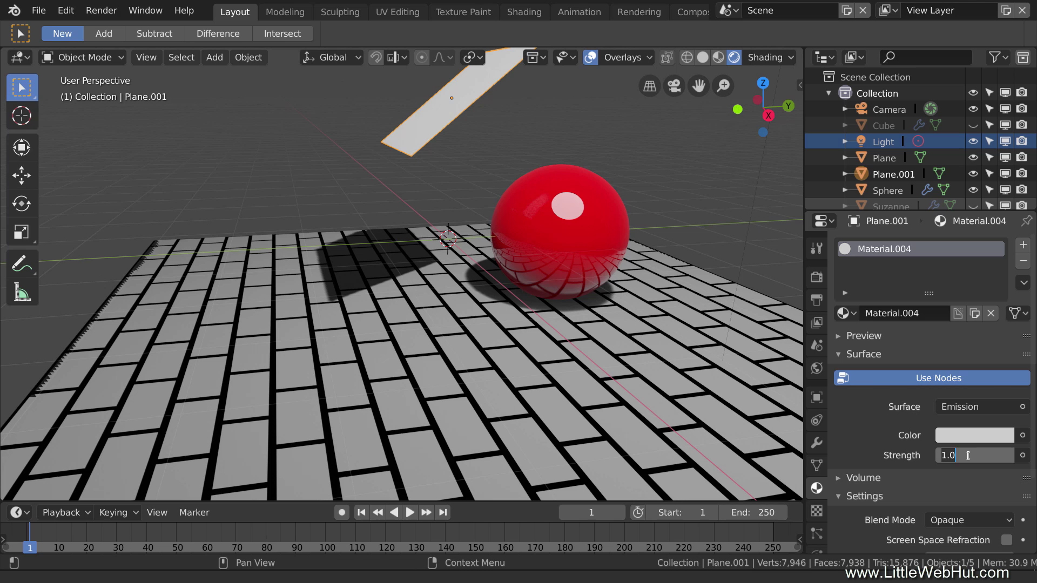
pyautogui.write('10')
pyautogui.press('Return')
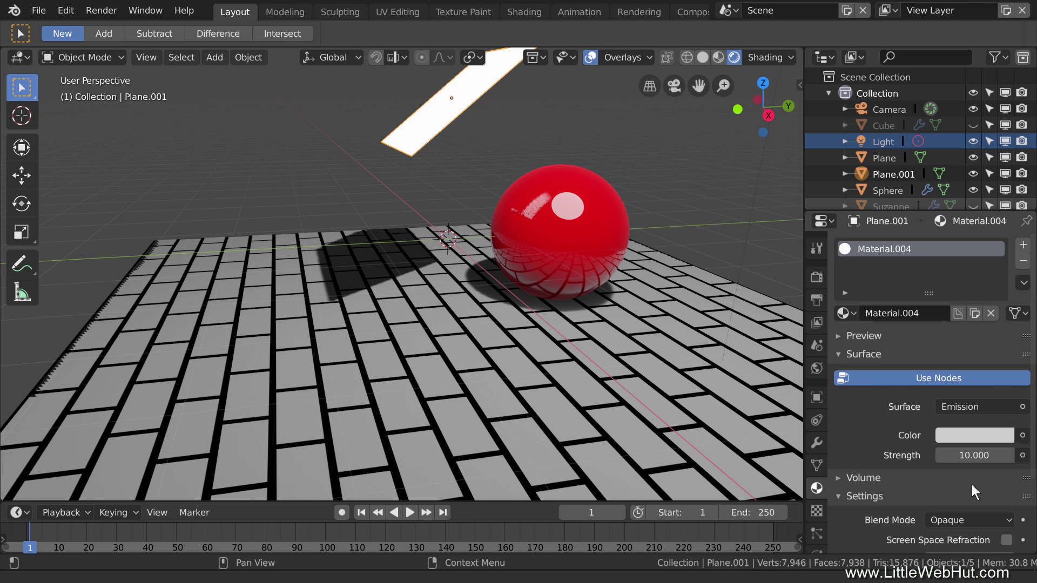
# Hide the point light in the viewport and darken the world color to black.
pyautogui.click(975, 140)
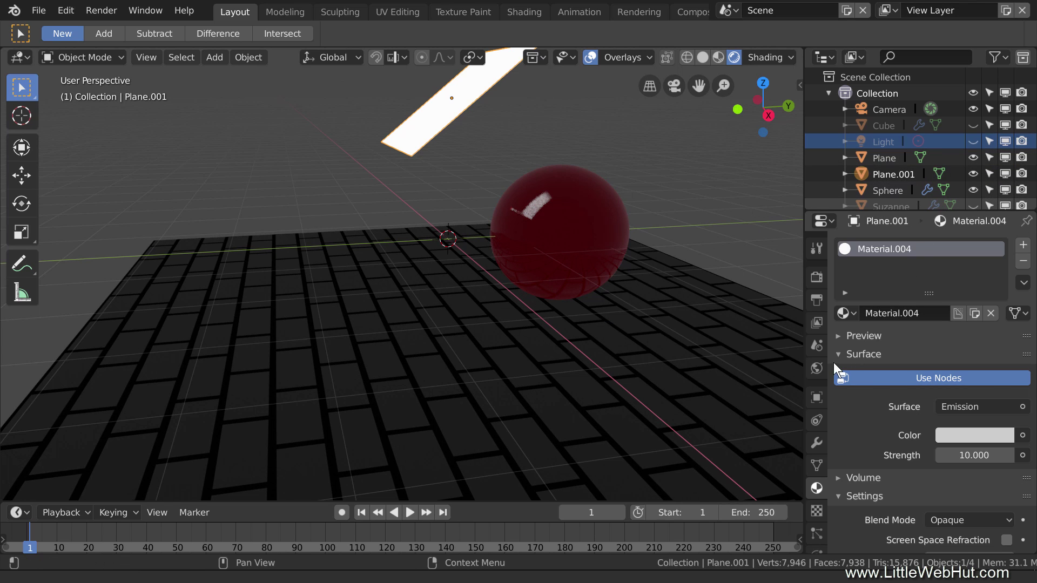
pyautogui.click(816, 368)
pyautogui.click(975, 322)
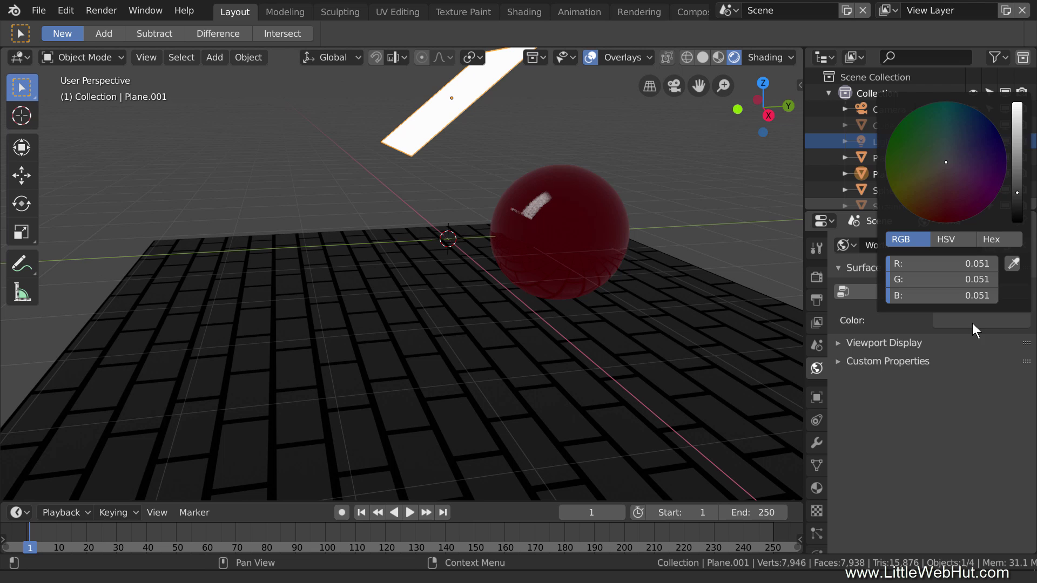
pyautogui.moveTo(1018, 193); pyautogui.dragTo(1017, 224)
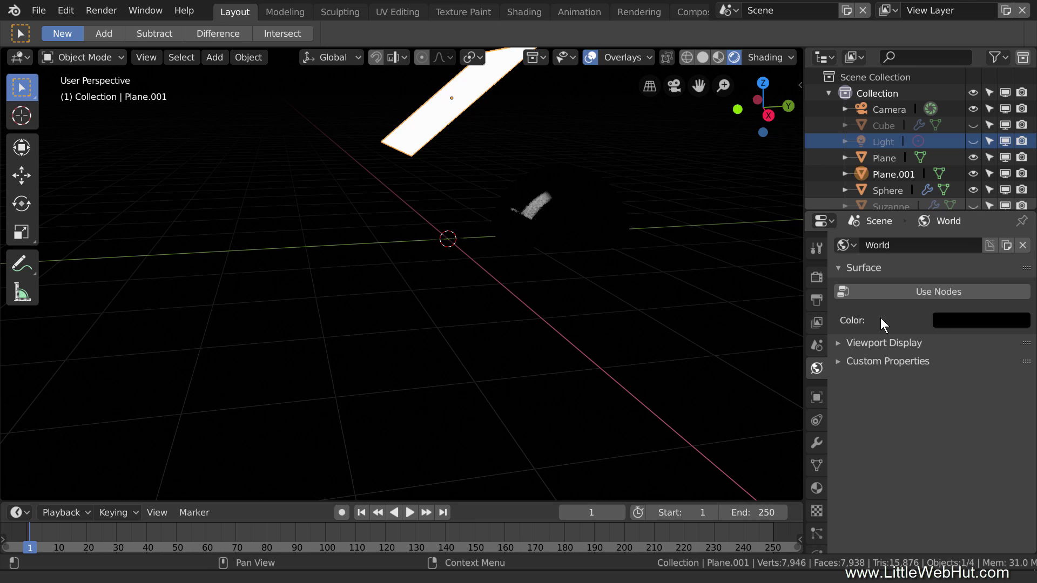
# Switch the render engine to Cycles to compare how the emissive plane lights the scene.
pyautogui.click(816, 278)
pyautogui.click(965, 245)
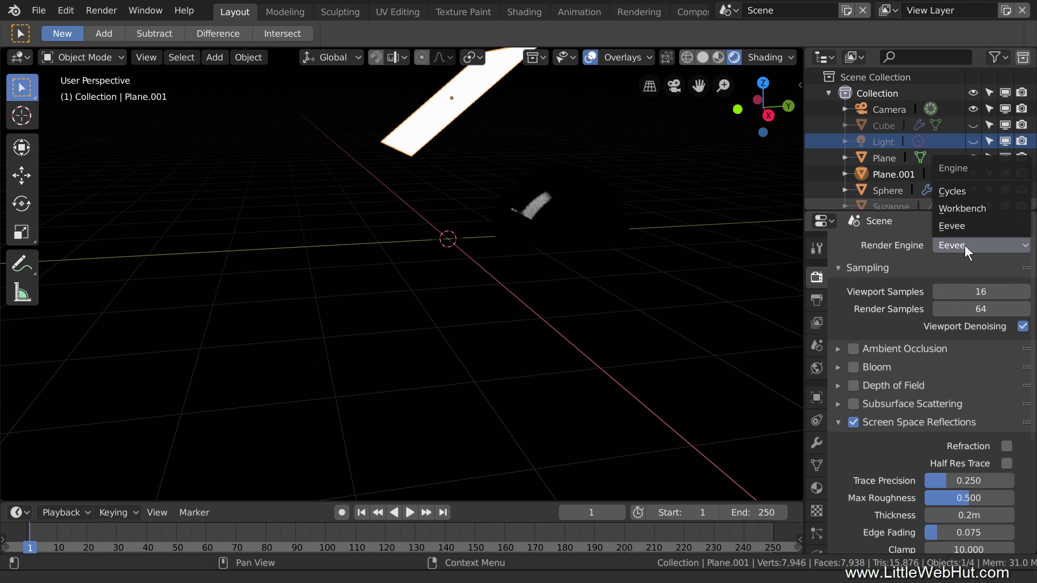
pyautogui.click(971, 193)
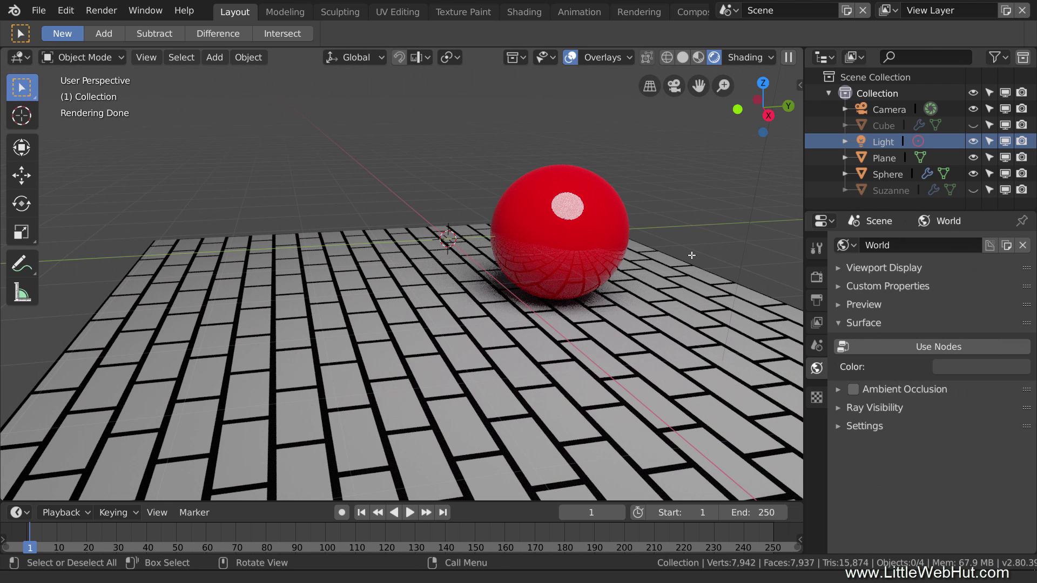
# Select the point light and set its size to 0.1 m.
pyautogui.click(897, 139)
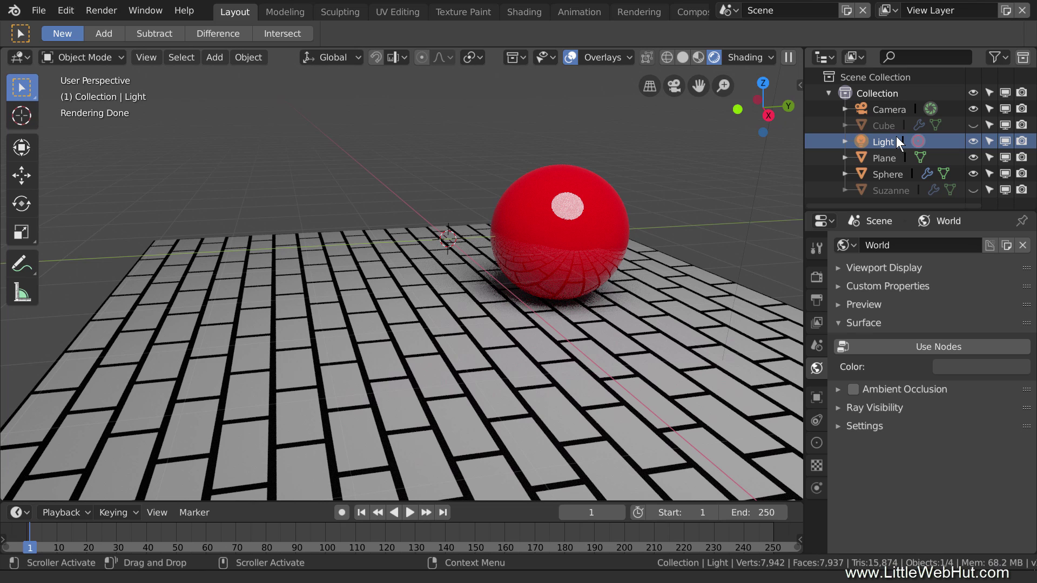
pyautogui.click(816, 441)
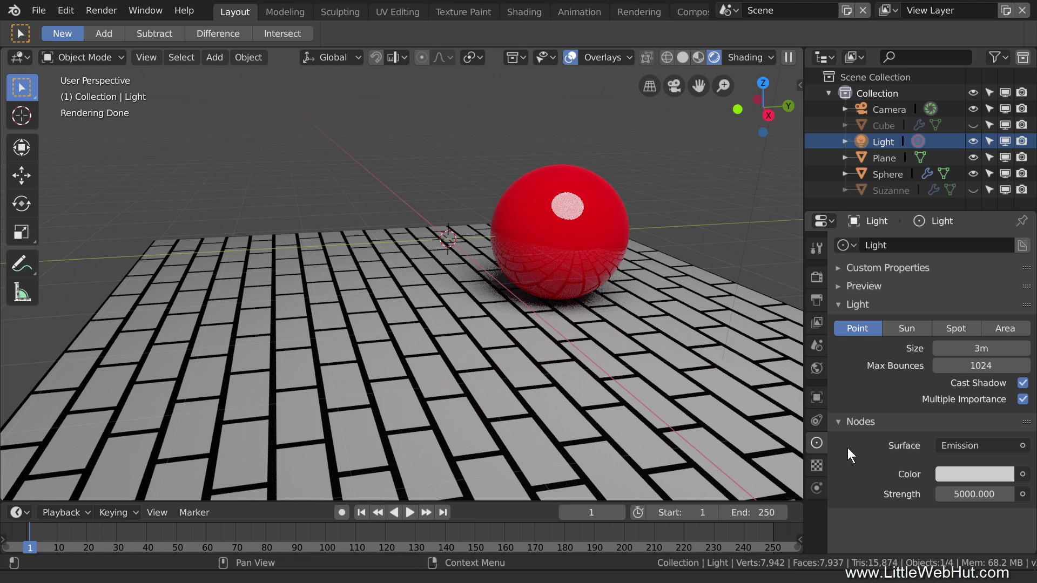
pyautogui.click(973, 350)
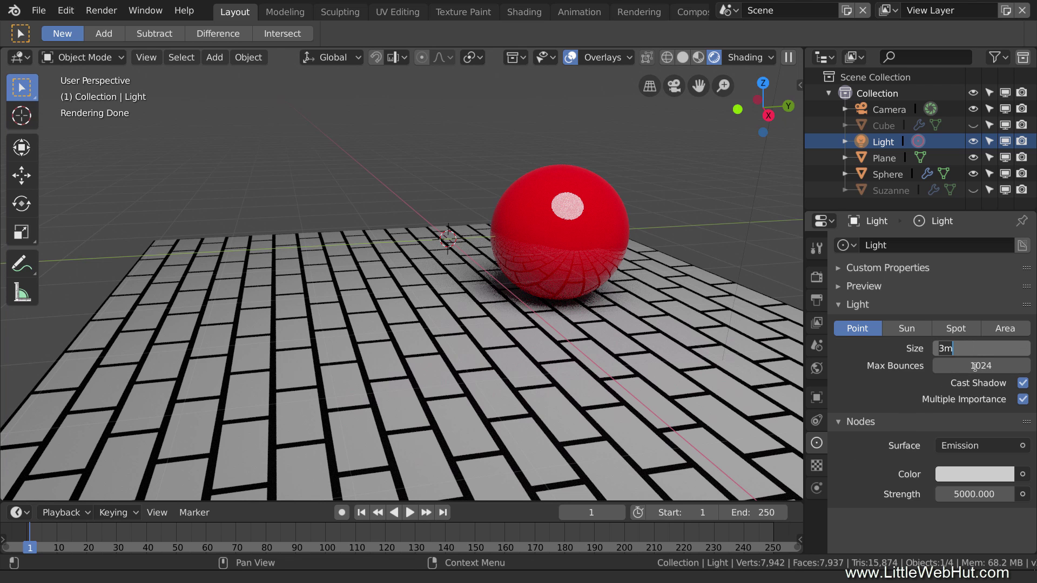
pyautogui.write('.1')
pyautogui.press('Return')
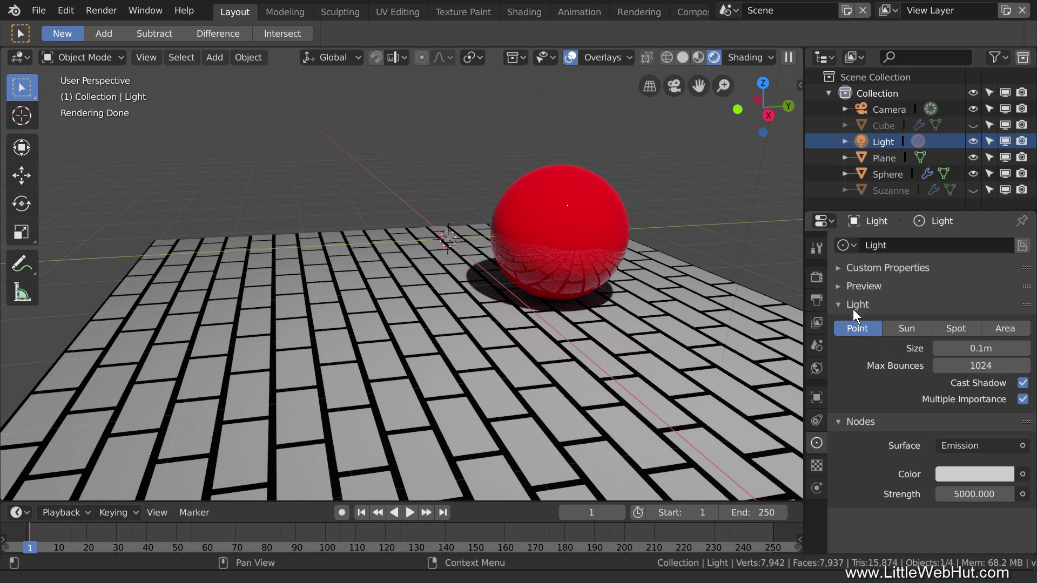
# Switch the render engine from Cycles back to Eevee.
pyautogui.click(816, 276)
pyautogui.click(966, 243)
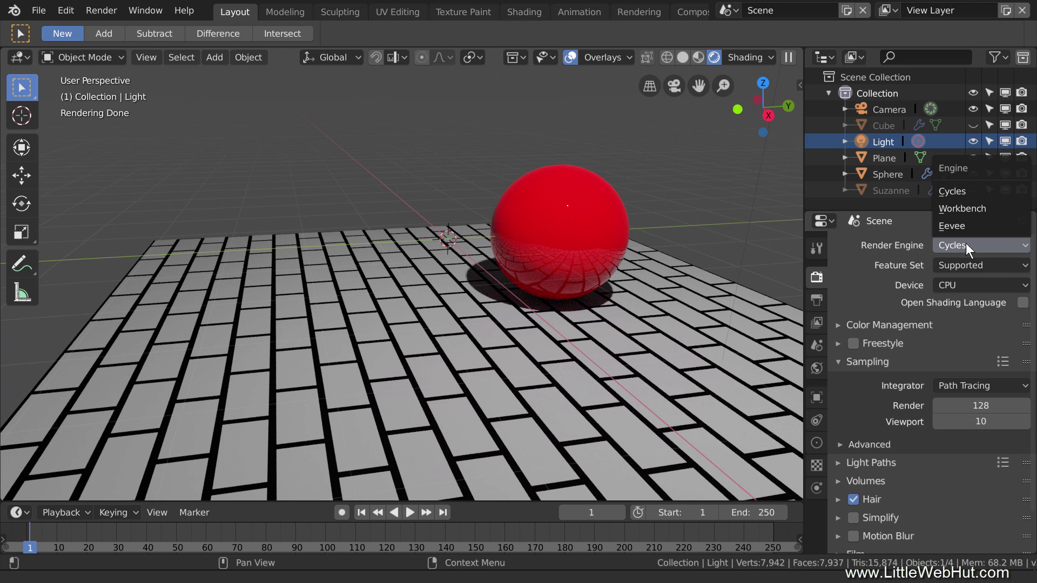
pyautogui.click(970, 225)
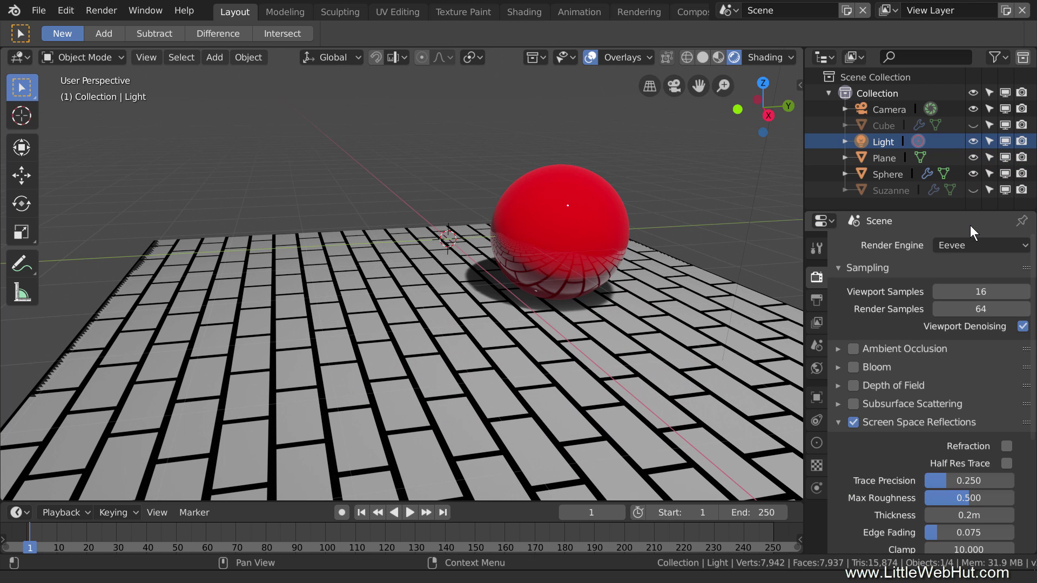
# Set the point light's radius to 3 m in its Eevee light settings.
pyautogui.click(817, 443)
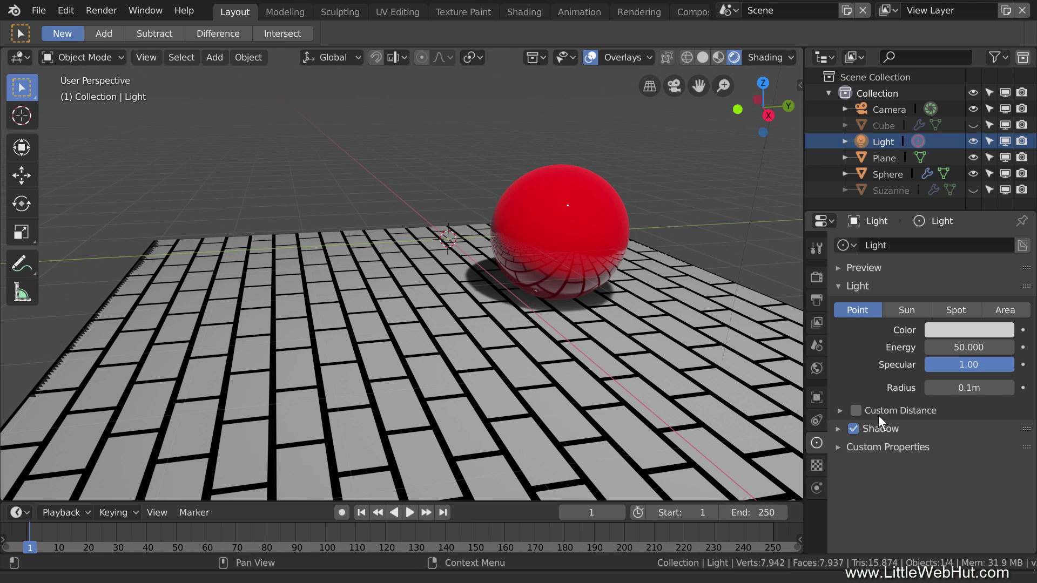
pyautogui.click(935, 389)
pyautogui.press('BackSpace')
pyautogui.write('3')
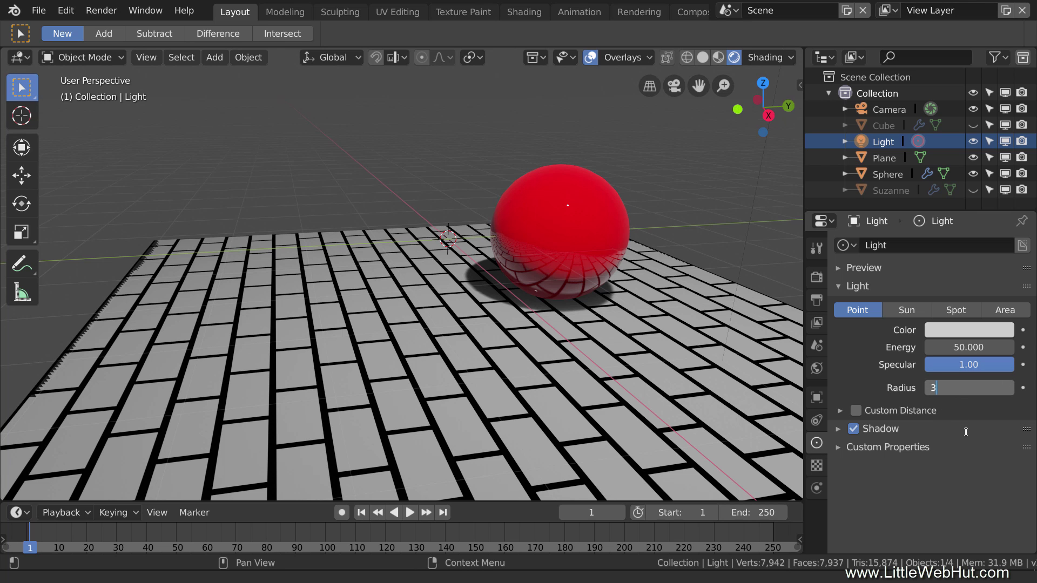
pyautogui.press('Return')
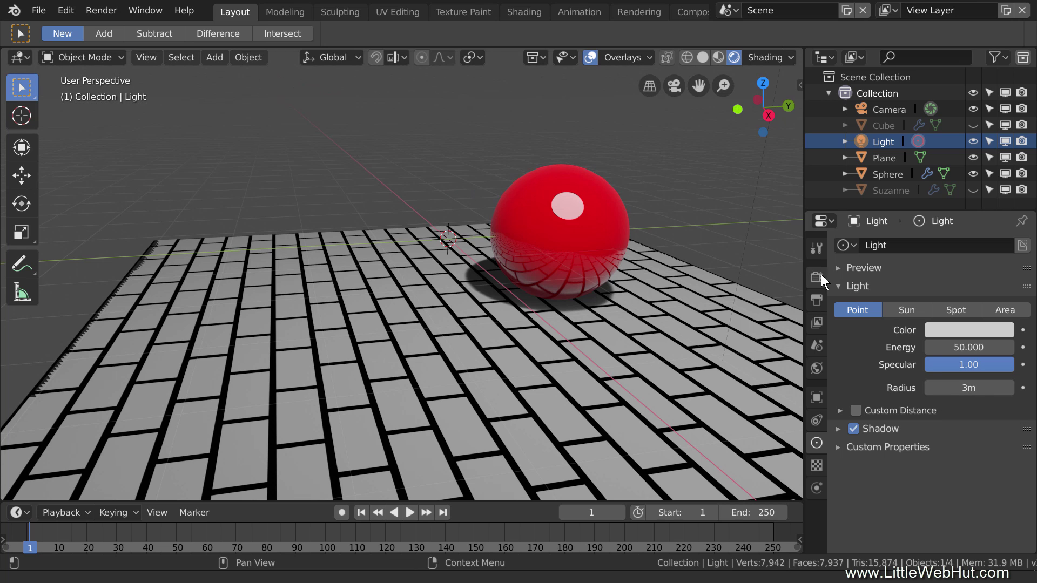
# Enable Soft Shadows in the Eevee shadow render settings.
pyautogui.click(817, 276)
pyautogui.scroll(-5, 884, 351)
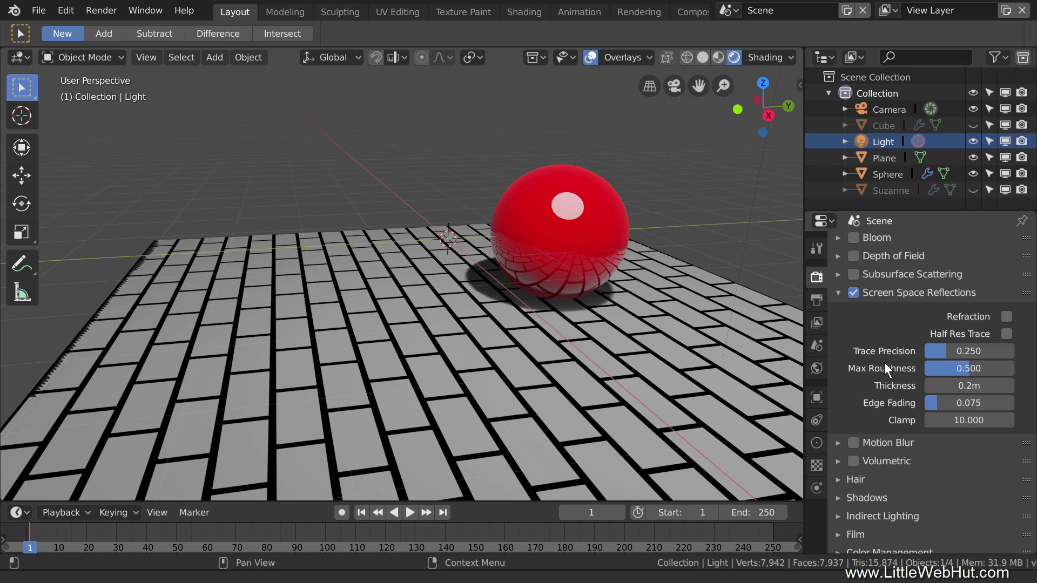
pyautogui.click(845, 498)
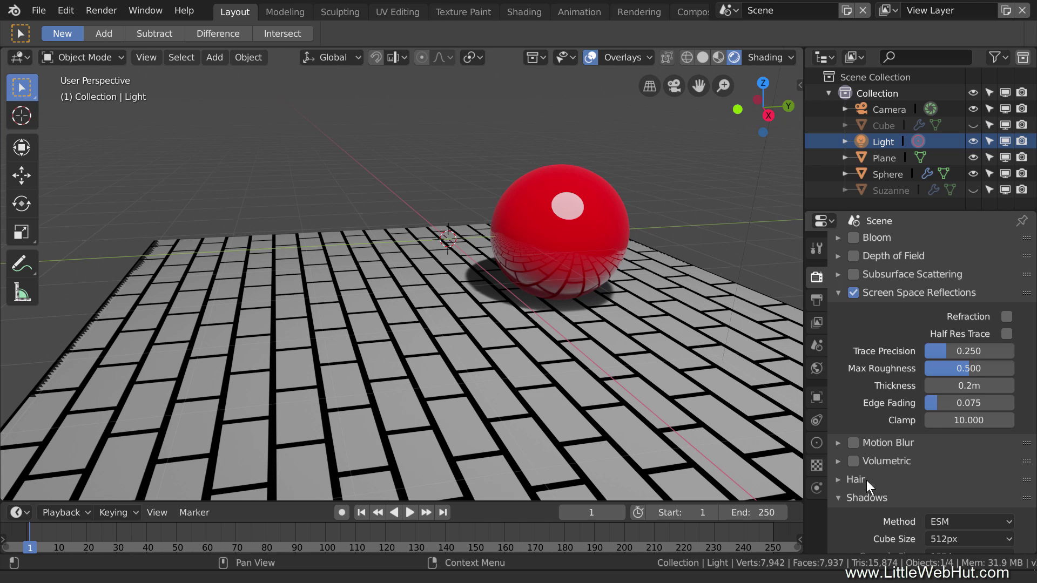
pyautogui.scroll(-4, 869, 476)
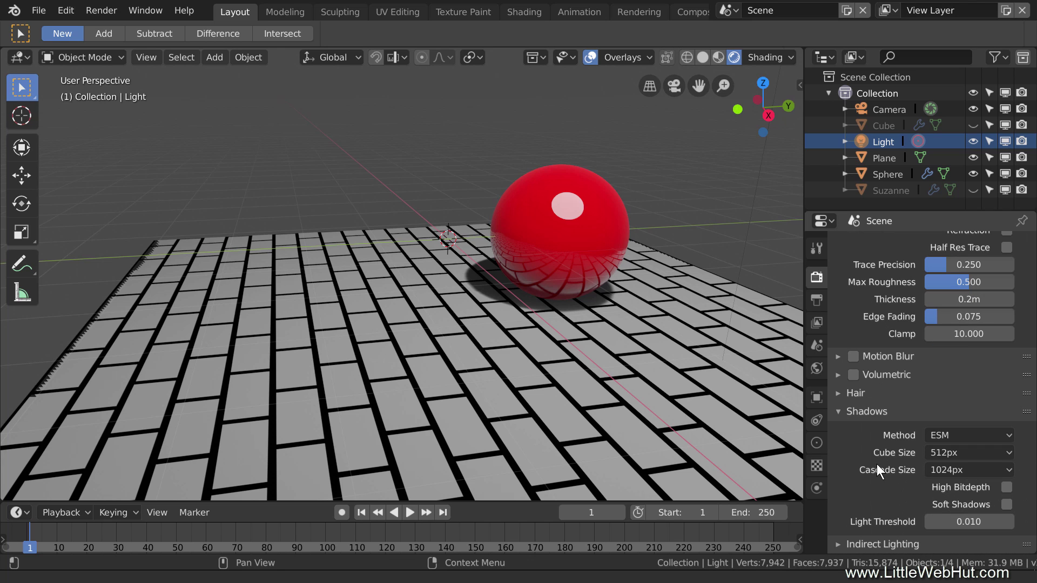
pyautogui.click(1006, 506)
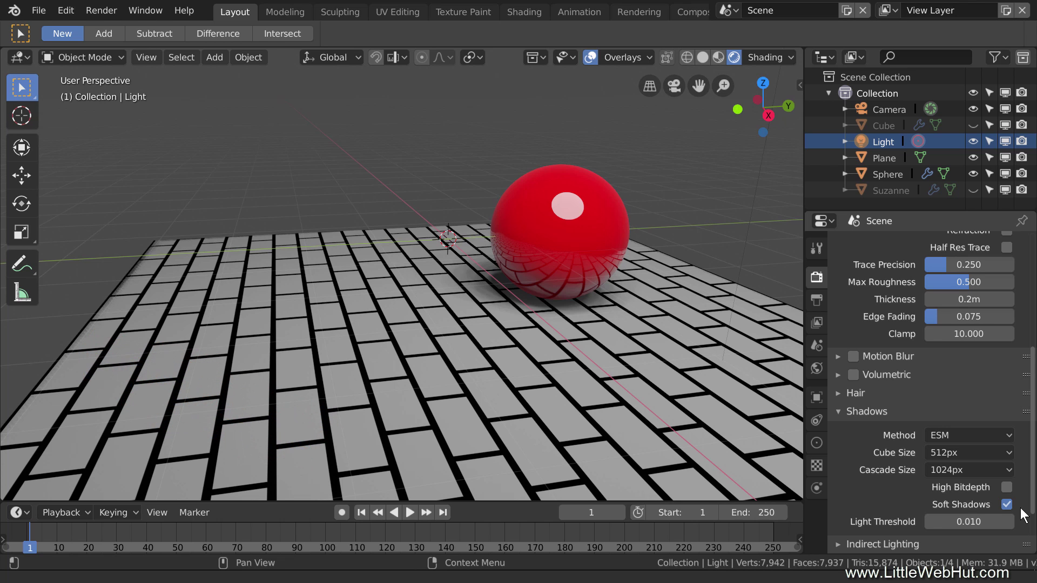
# Turn off Soft Shadows while setting the shadow Light Threshold to 0.020, and re-enable Soft Shadows.
pyautogui.click(1005, 505)
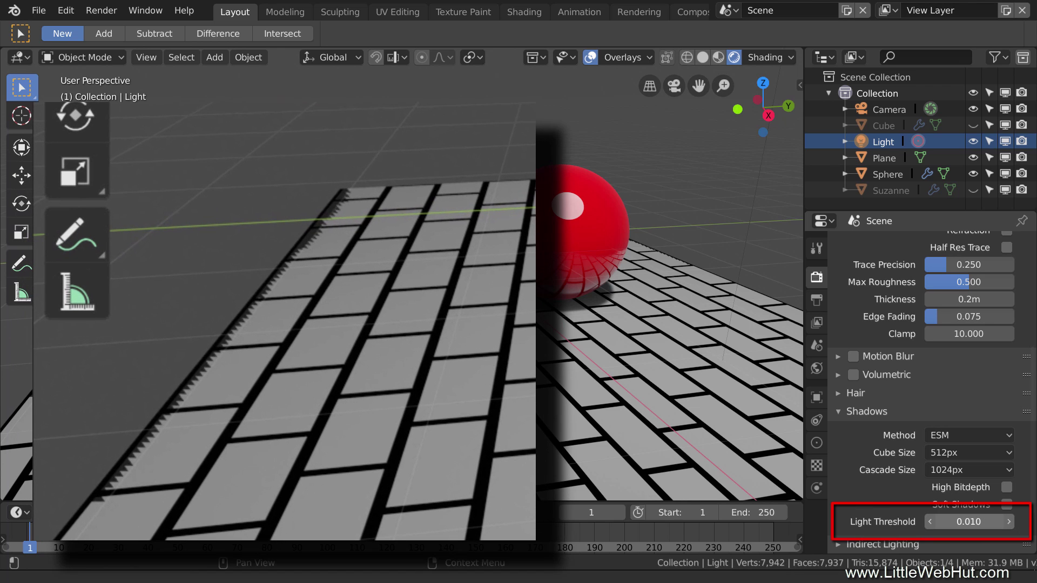
pyautogui.moveTo(961, 522); pyautogui.dragTo(960, 522)
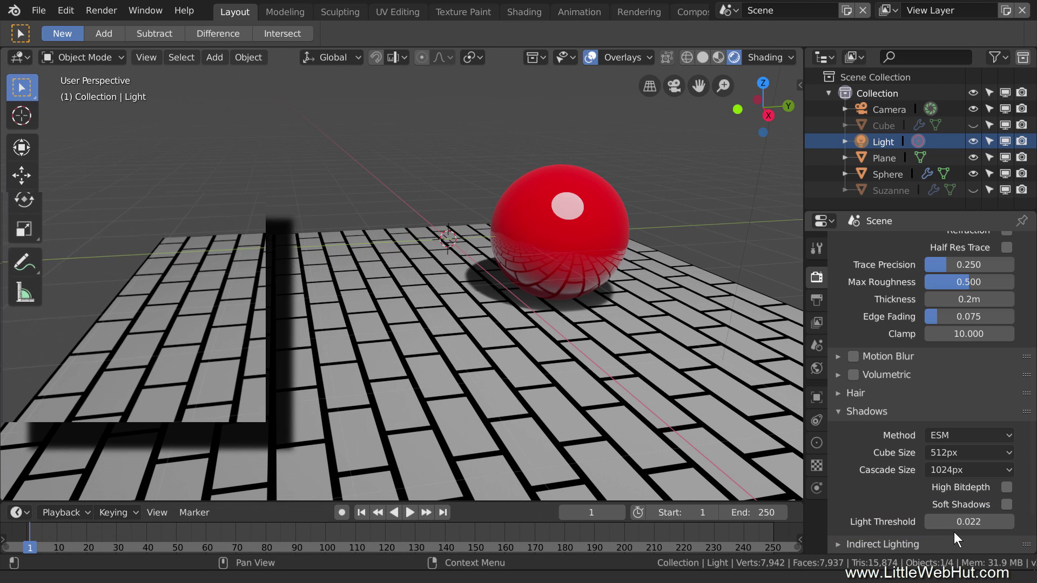
pyautogui.moveTo(954, 527)
pyautogui.mouseDown()
pyautogui.moveTo(1008, 527)
pyautogui.moveTo(954, 523)
pyautogui.mouseUp()
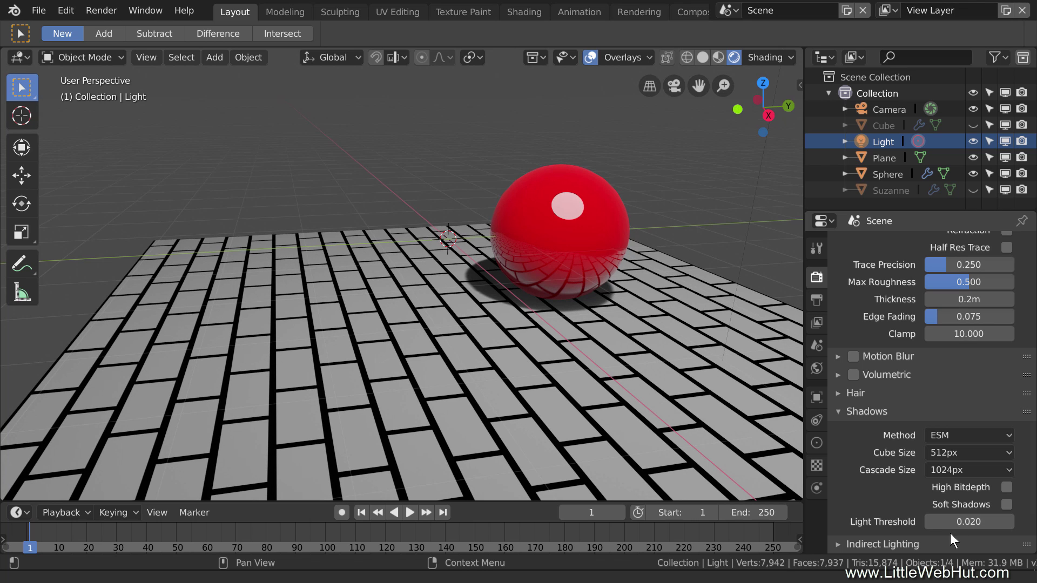
pyautogui.click(1006, 505)
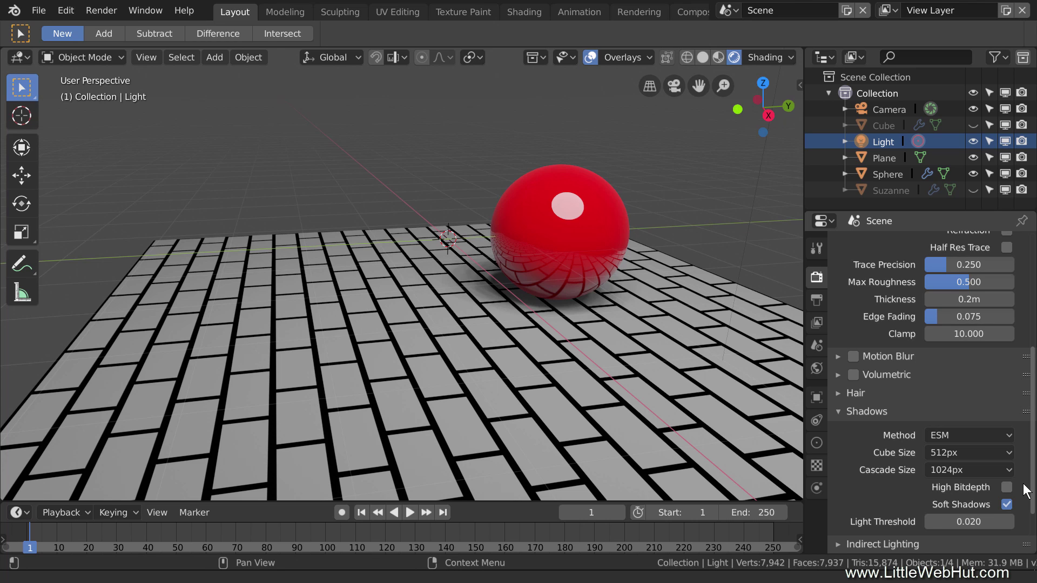
# Switch the render engine to Cycles and unhide the Cube object in the viewport.
pyautogui.scroll(8, 948, 379)
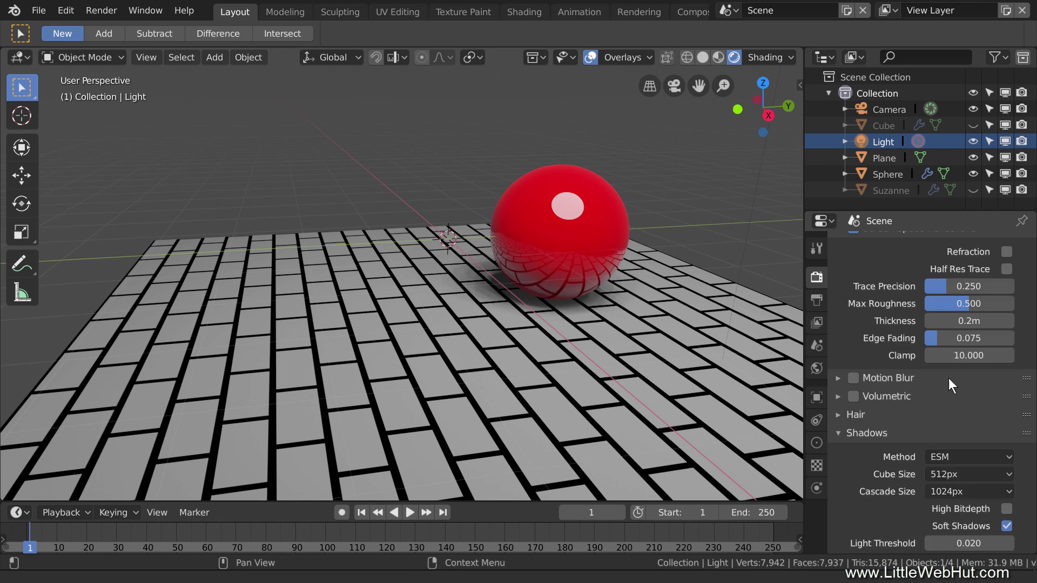
pyautogui.click(986, 245)
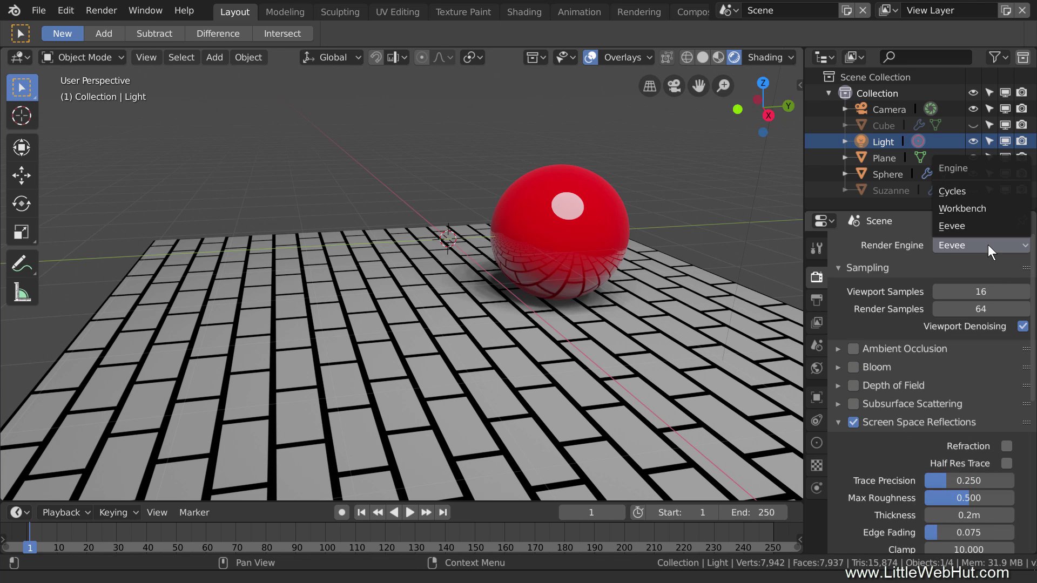
pyautogui.click(984, 191)
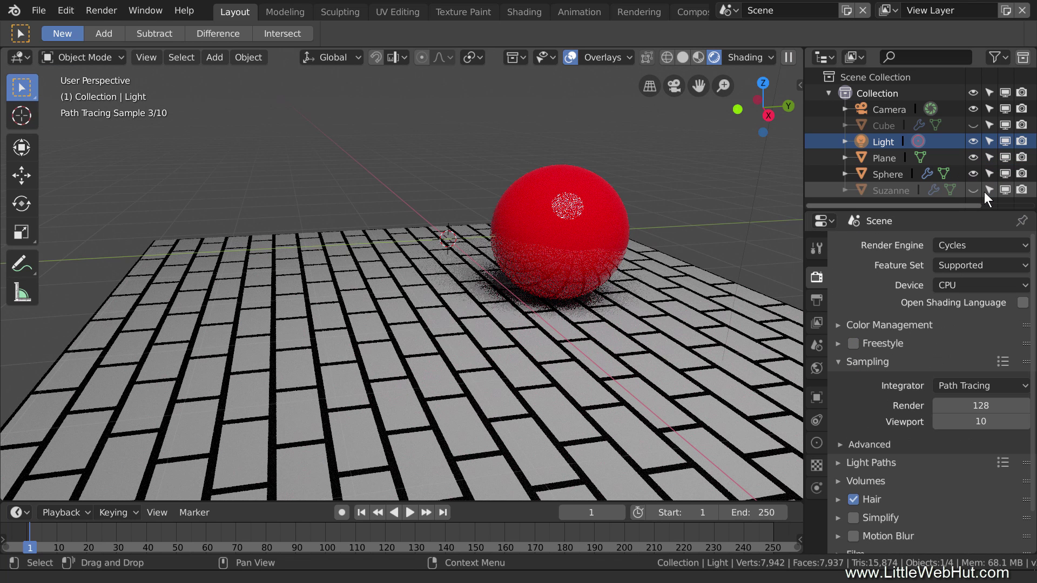
pyautogui.click(972, 124)
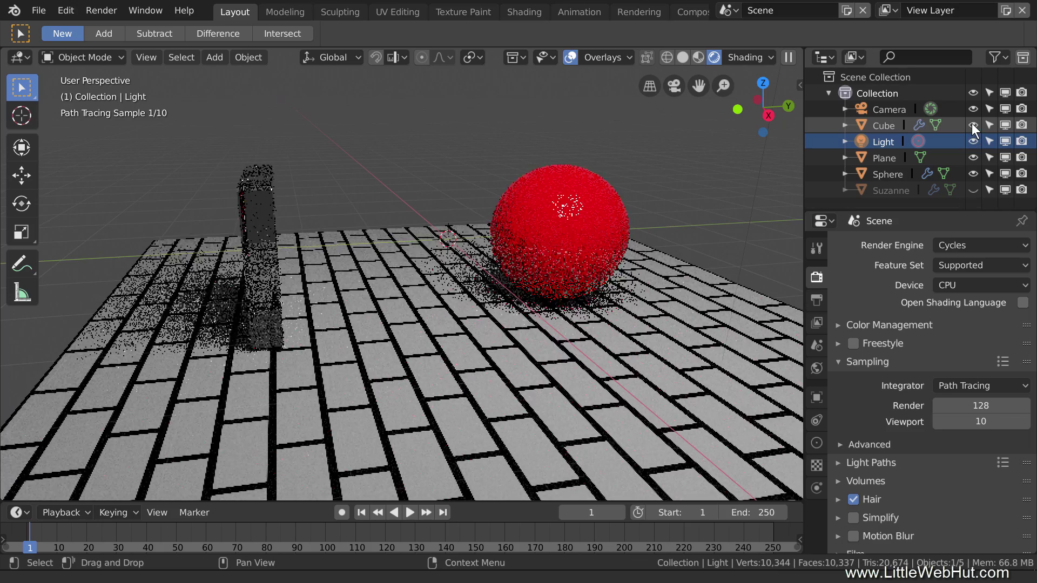
# Unhide the Suzanne object in the viewport and switch the render engine from Cycles back to Eevee.
pyautogui.click(973, 188)
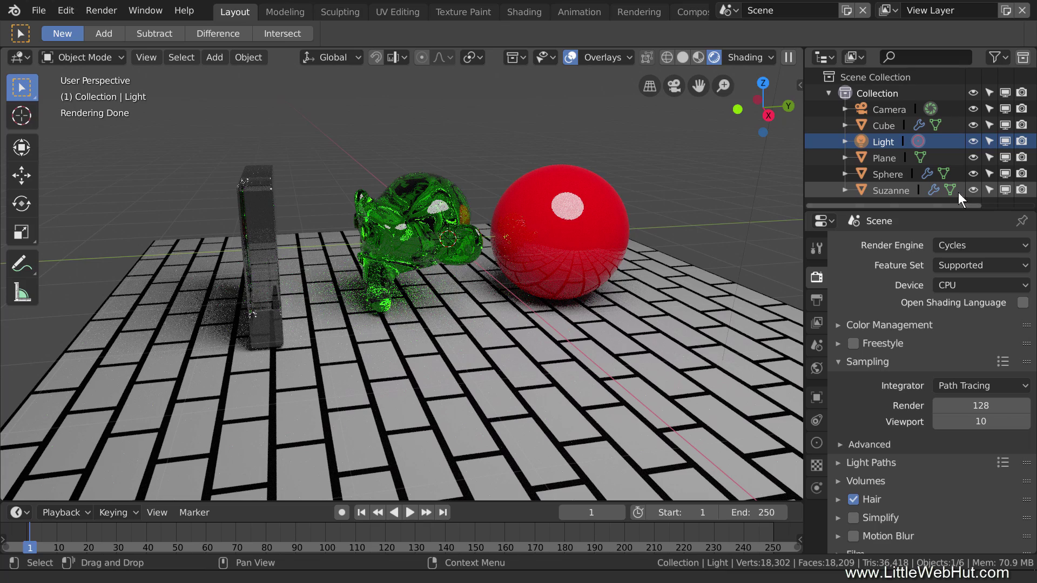
pyautogui.moveTo(474, 393); pyautogui.dragTo(467, 417, button='middle')
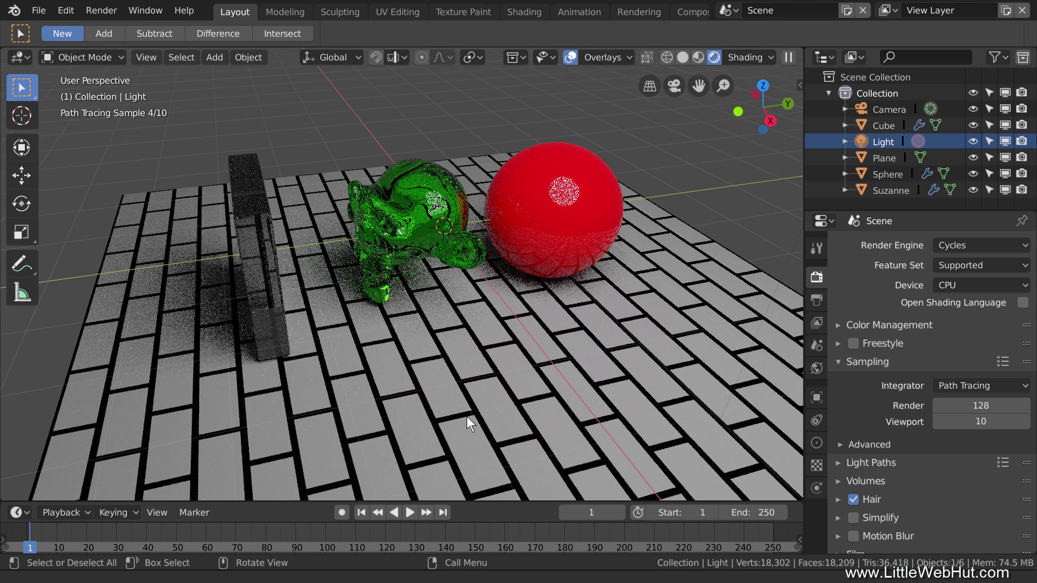
pyautogui.click(975, 244)
pyautogui.click(979, 226)
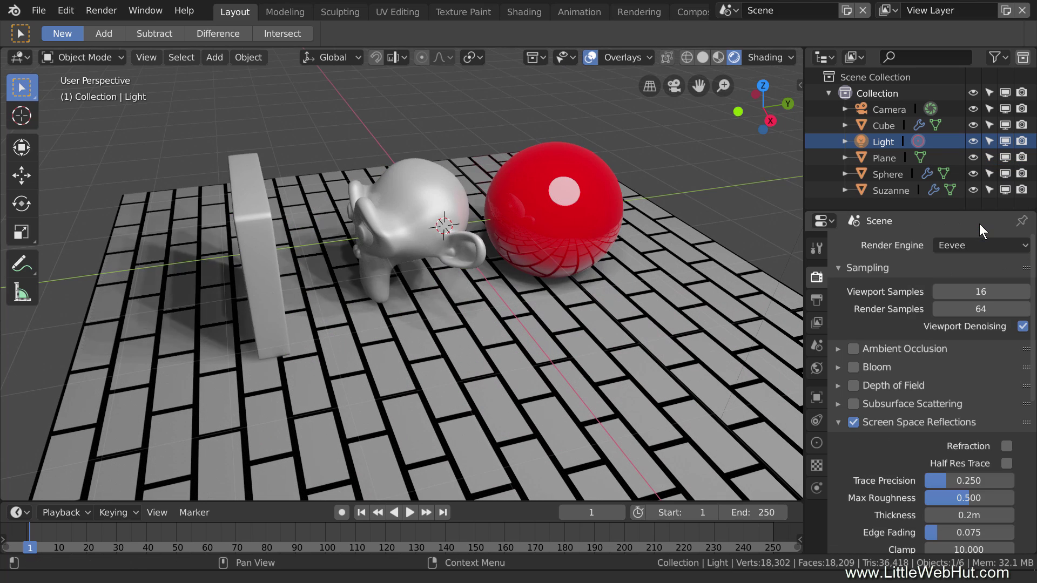
pyautogui.moveTo(513, 388)
pyautogui.mouseDown(button='middle')
pyautogui.moveTo(617, 348)
pyautogui.moveTo(518, 381)
pyautogui.mouseUp(button='middle')
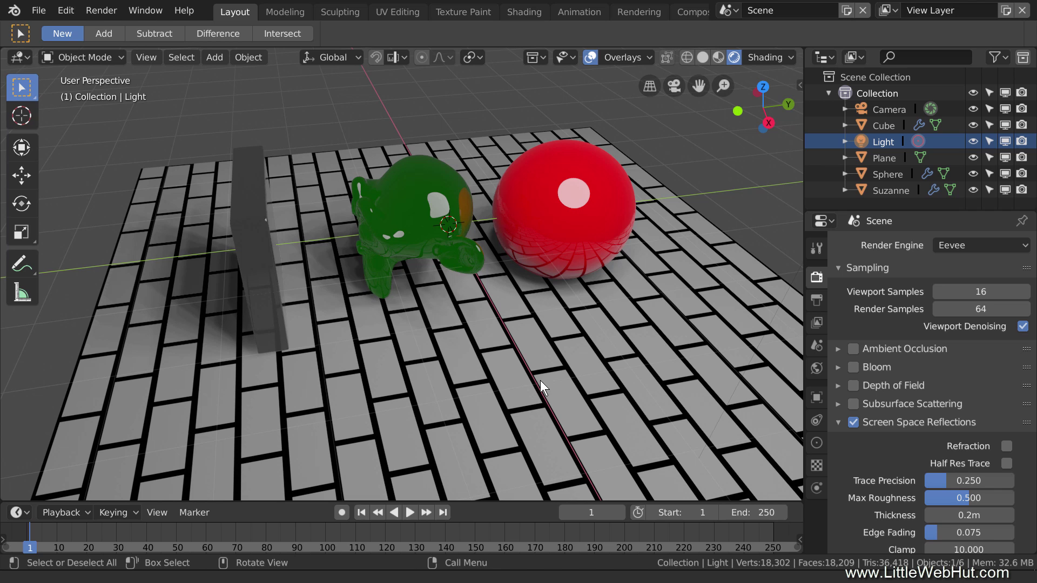
# Enable Refraction in the Screen Space Reflections render settings and turn on Screen Space Refraction in Suzanne's material settings.
pyautogui.click(1008, 446)
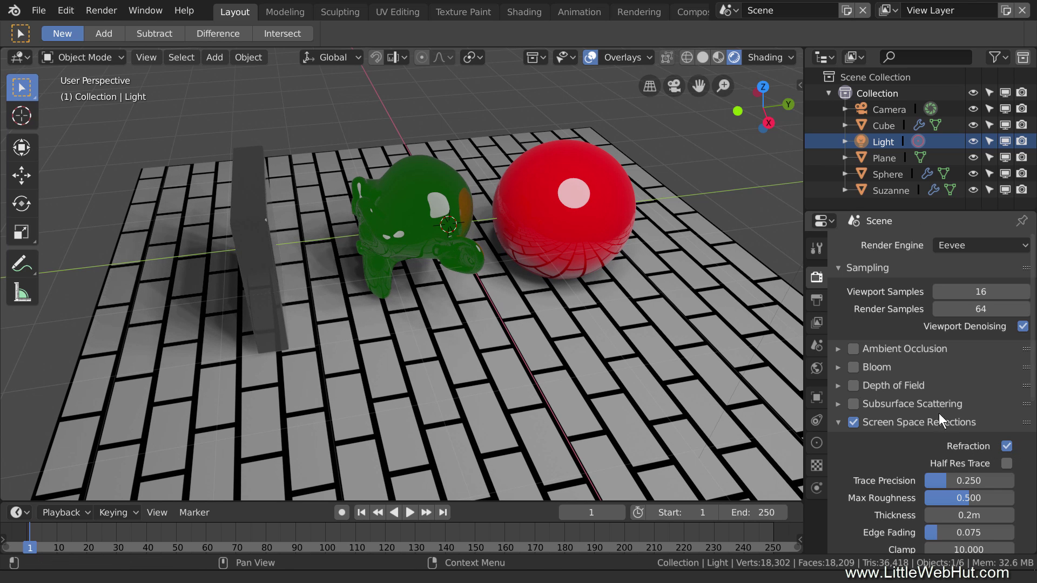
pyautogui.click(430, 192)
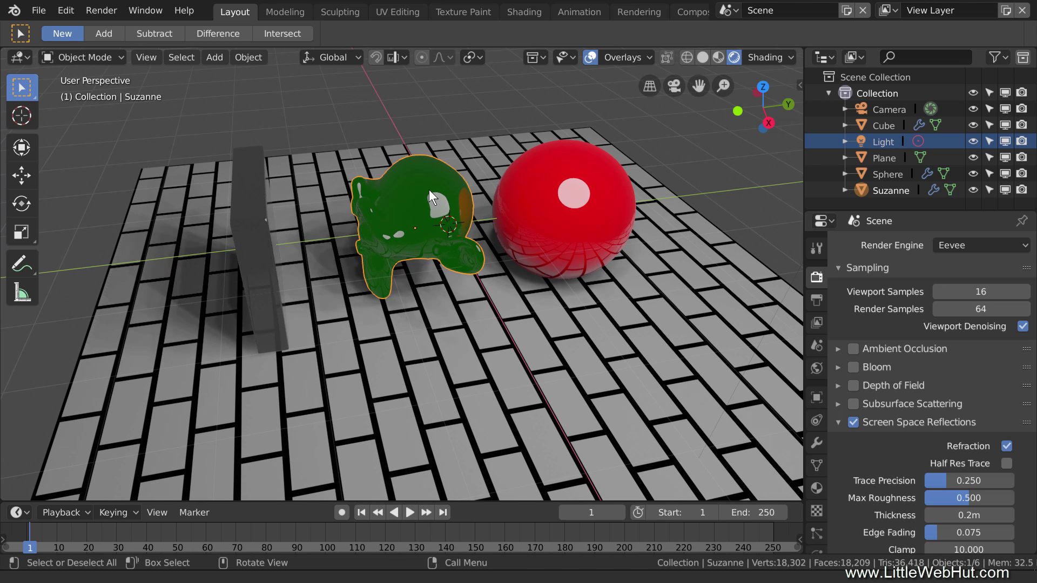
pyautogui.click(816, 488)
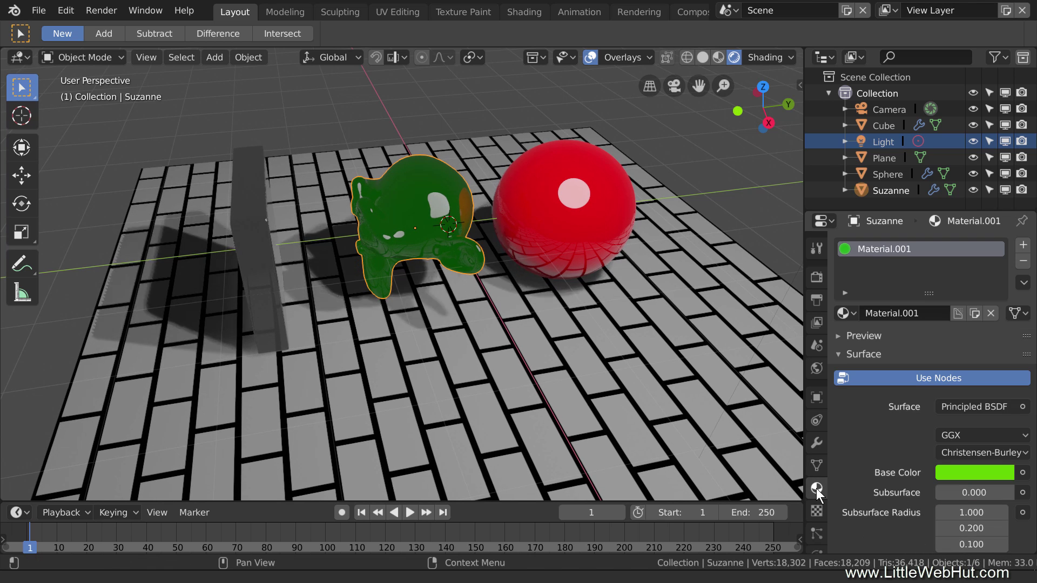
pyautogui.scroll(-2, 886, 457)
pyautogui.scroll(-15, 885, 455)
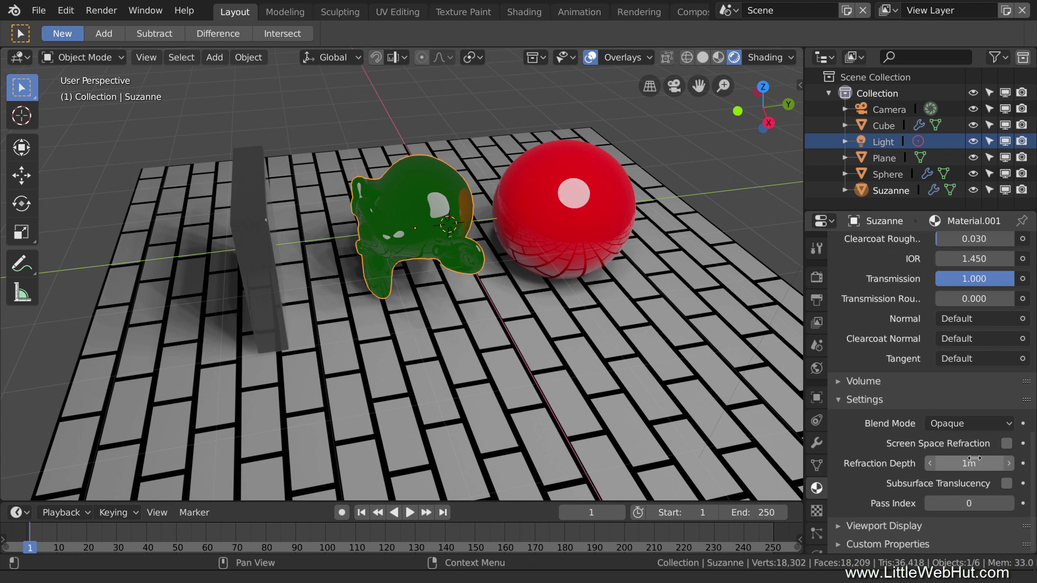
pyautogui.click(1006, 443)
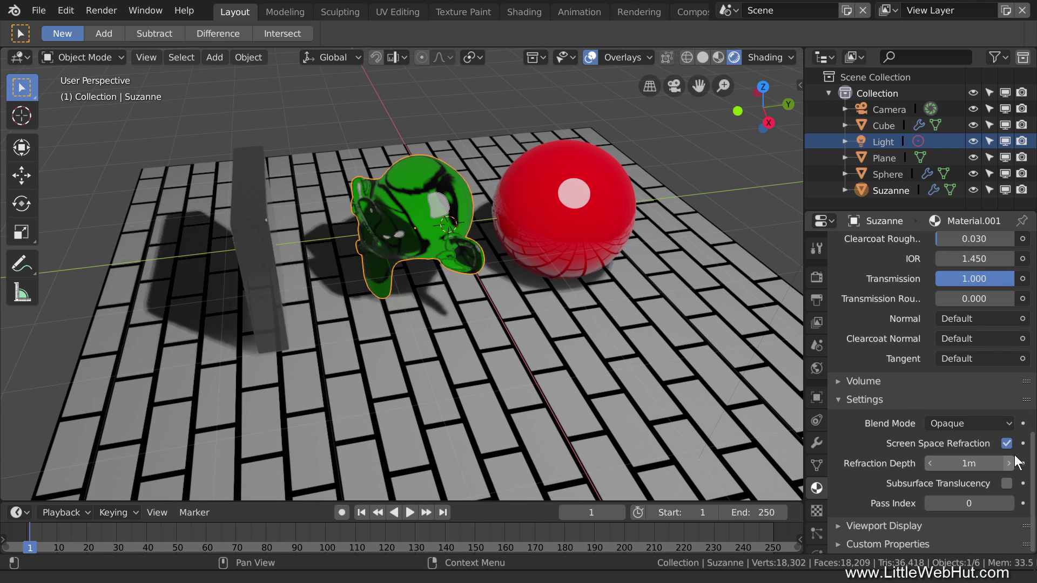
# Enable Screen Space Refraction in the Cube's material settings.
pyautogui.click(251, 268)
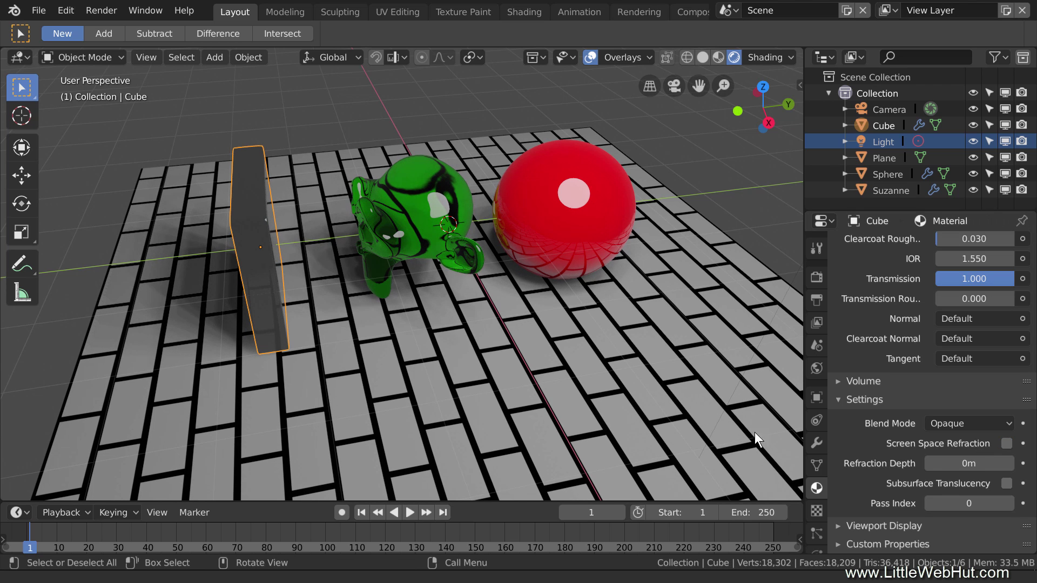
pyautogui.click(1007, 443)
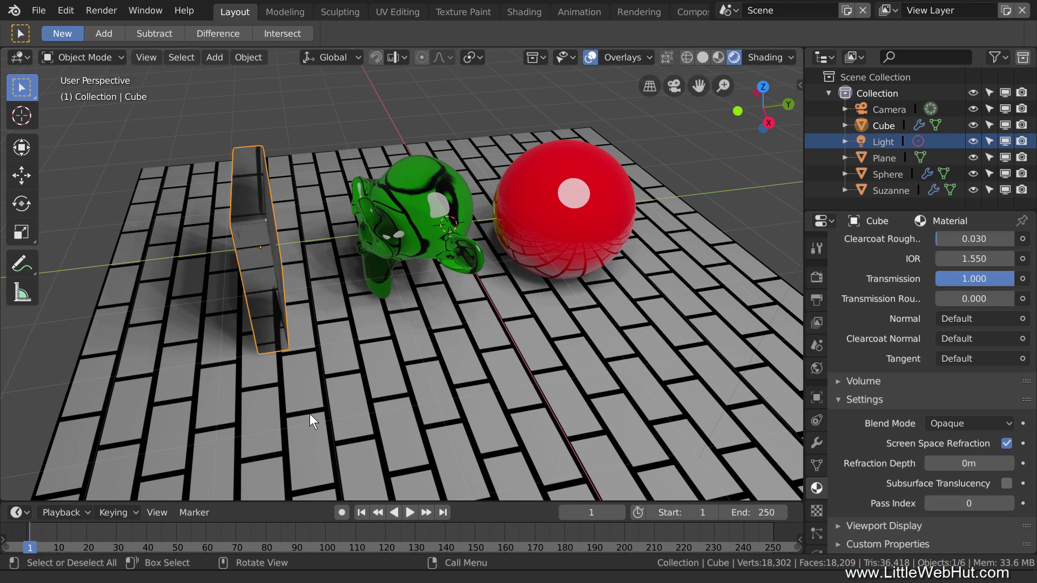
pyautogui.moveTo(309, 415); pyautogui.dragTo(405, 369, button='middle')
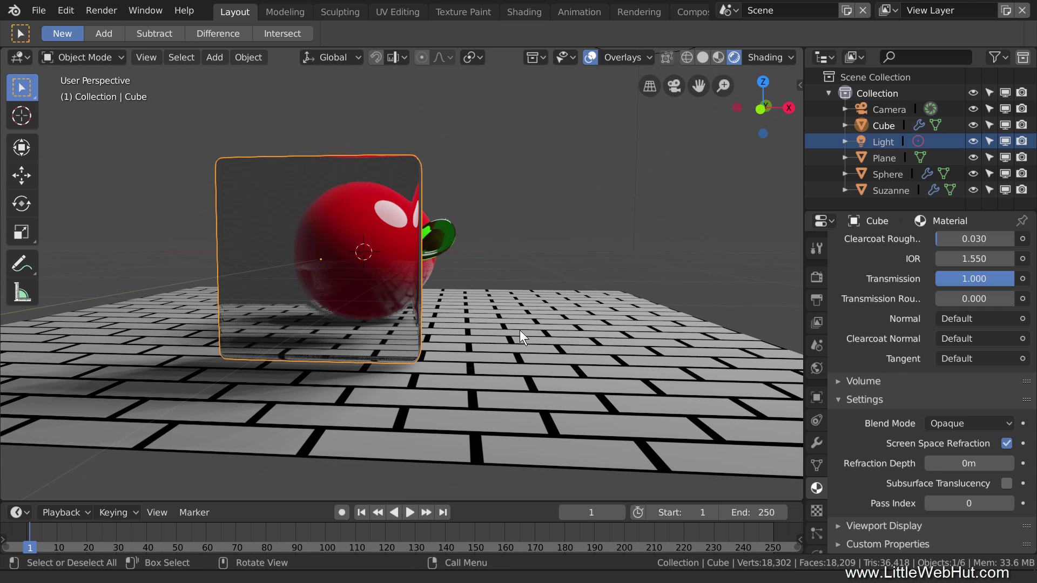
# Compare the view through the glass Cube by switching the render engine to Cycles and back to Eevee.
pyautogui.click(817, 276)
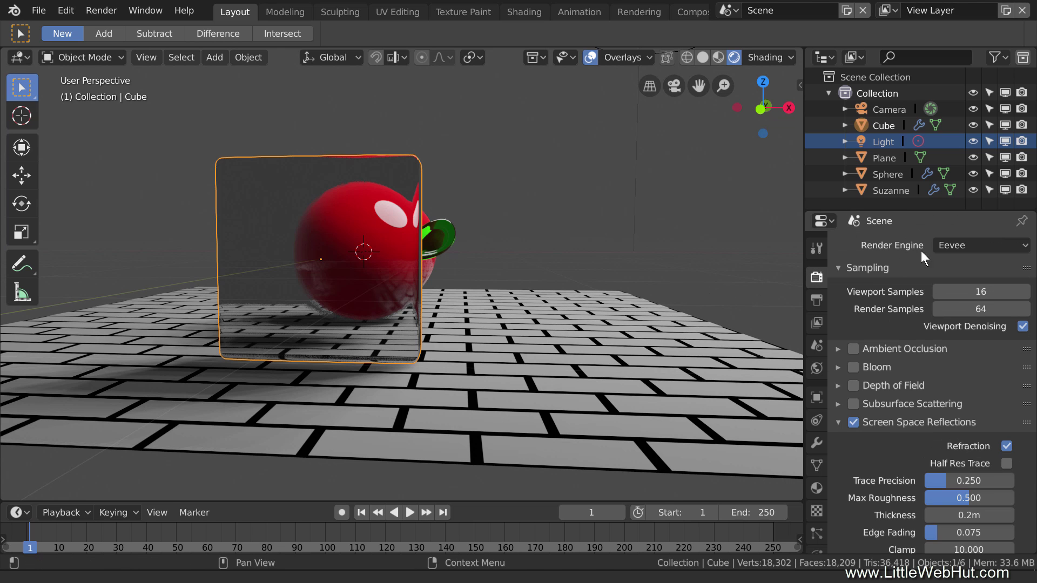
pyautogui.click(980, 245)
pyautogui.click(981, 191)
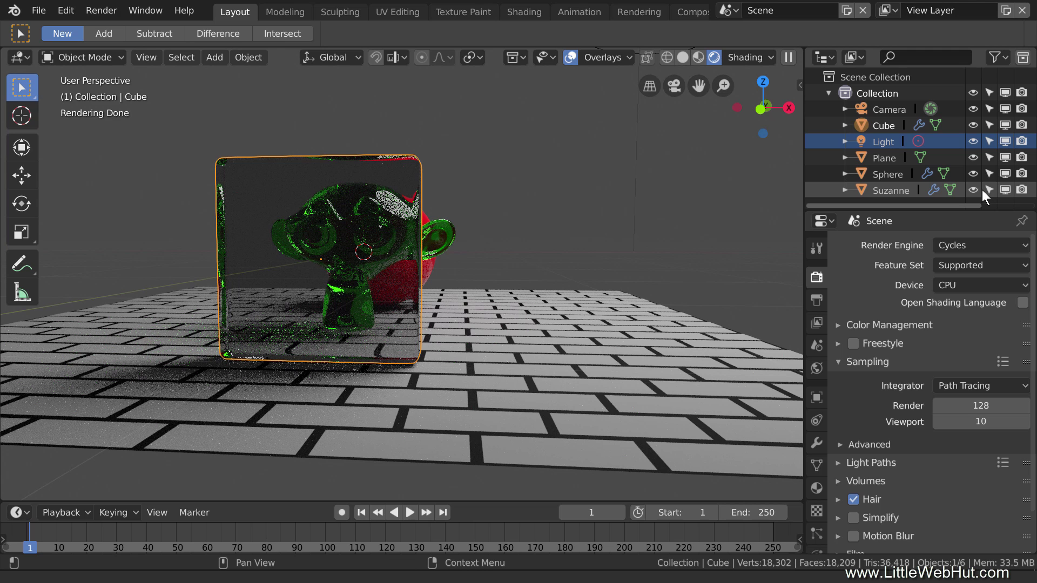
pyautogui.click(985, 244)
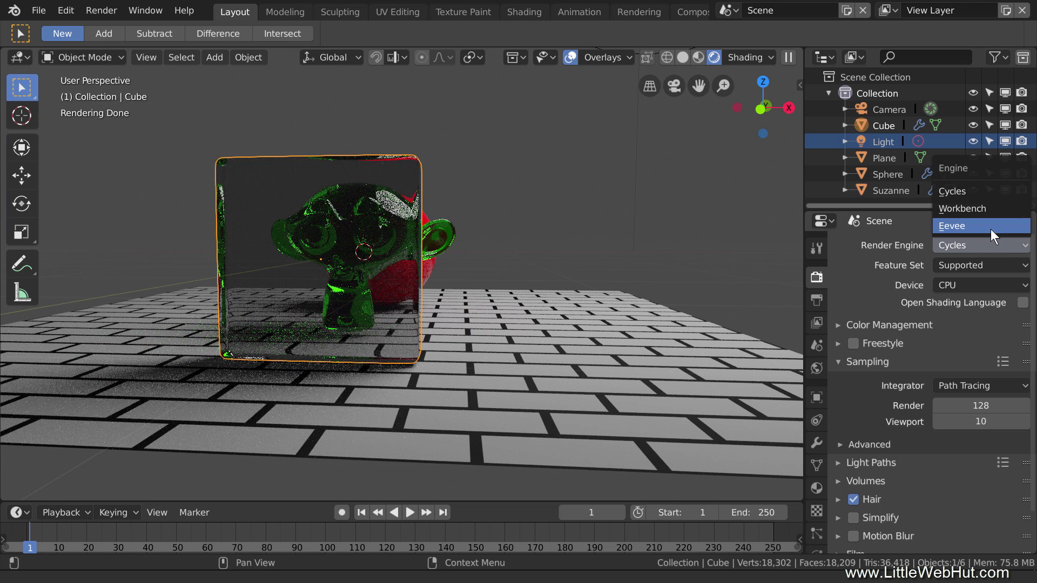
pyautogui.click(992, 226)
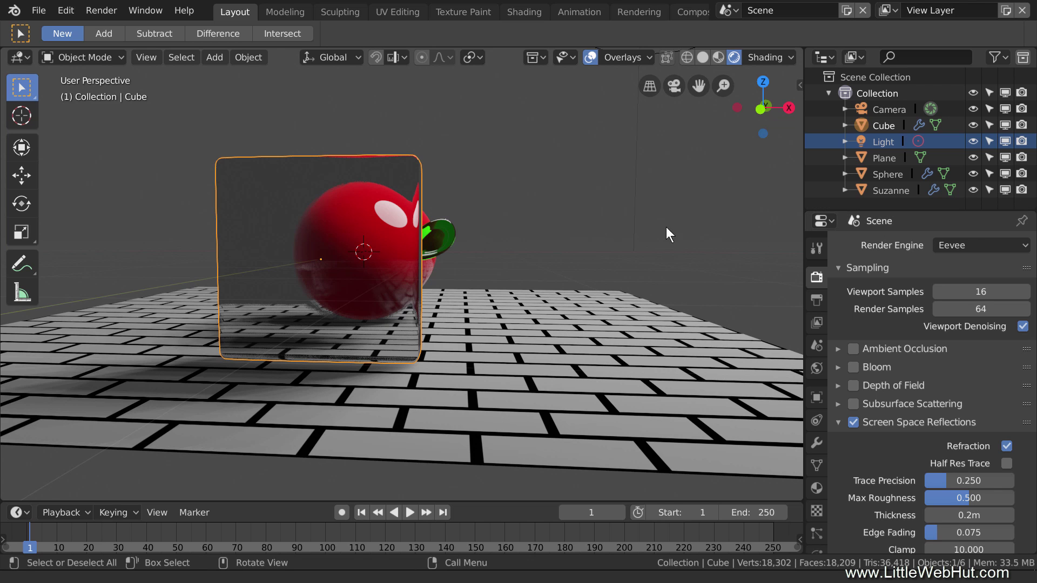
# Set the Roughness of the brick Plane's material to 0.
pyautogui.moveTo(642, 219); pyautogui.dragTo(547, 257, button='middle')
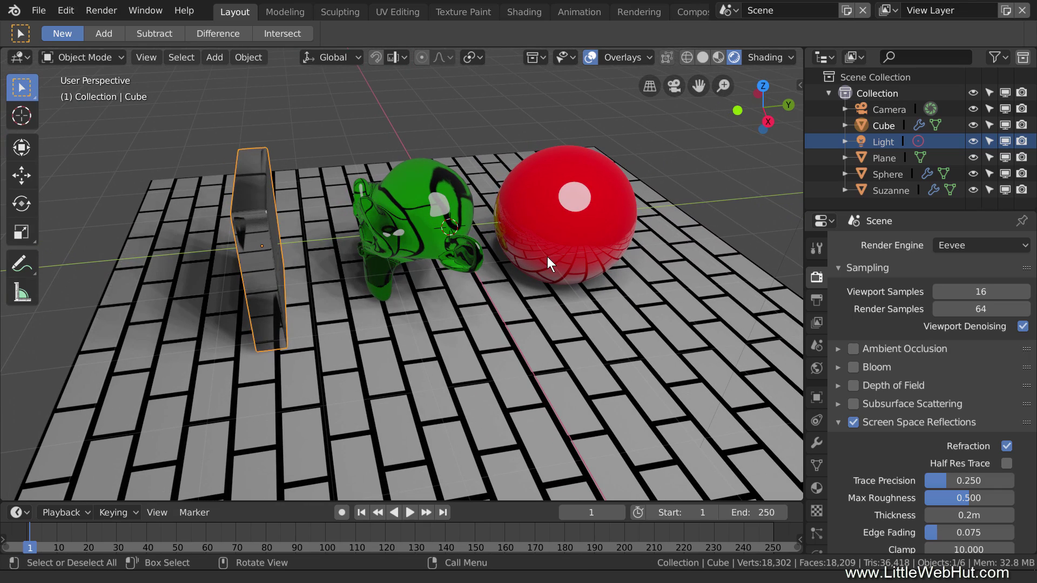
pyautogui.click(559, 351)
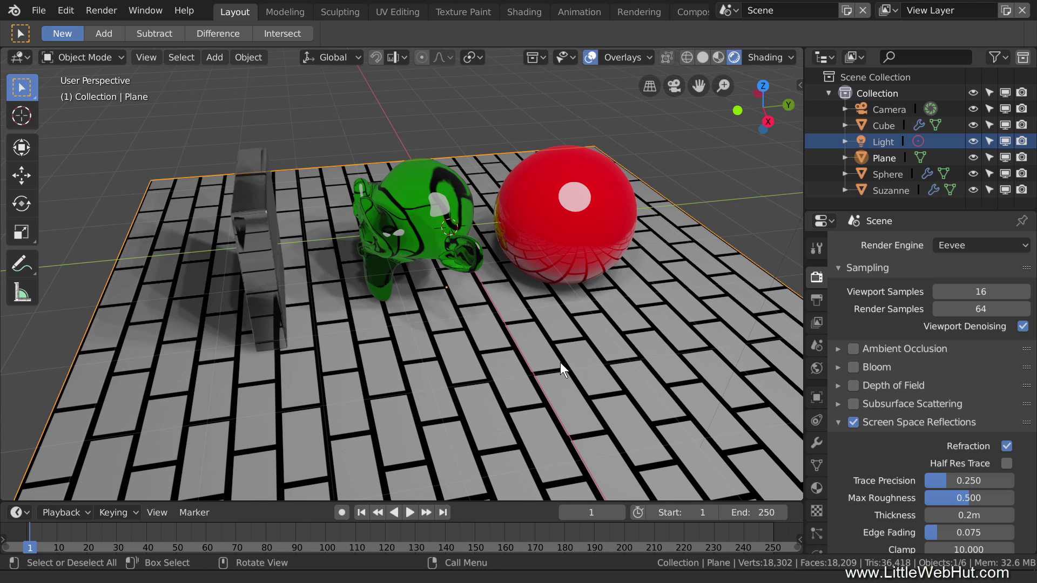
pyautogui.click(818, 489)
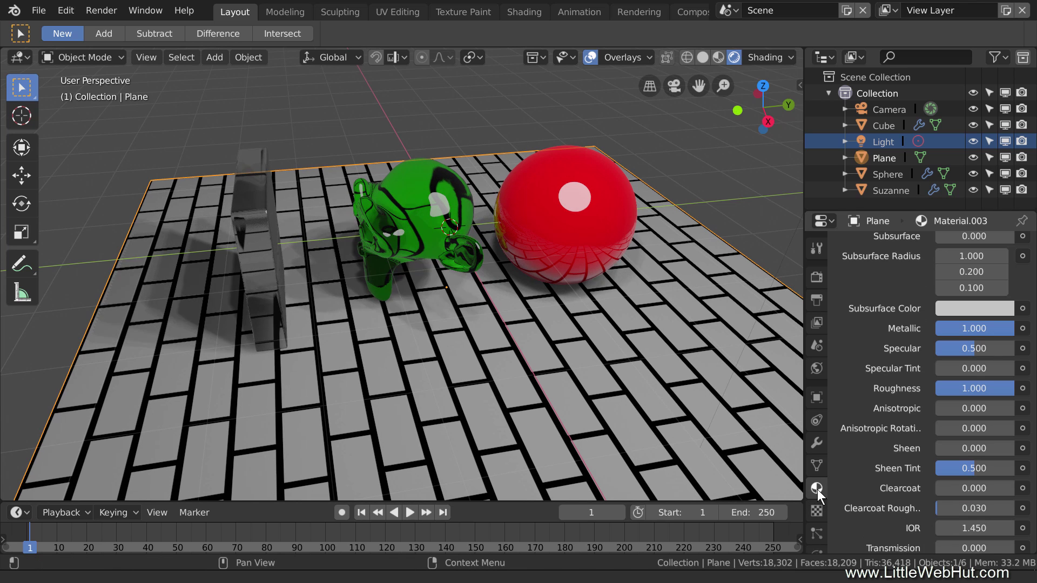
pyautogui.click(972, 388)
pyautogui.write('0')
pyautogui.press('Return')
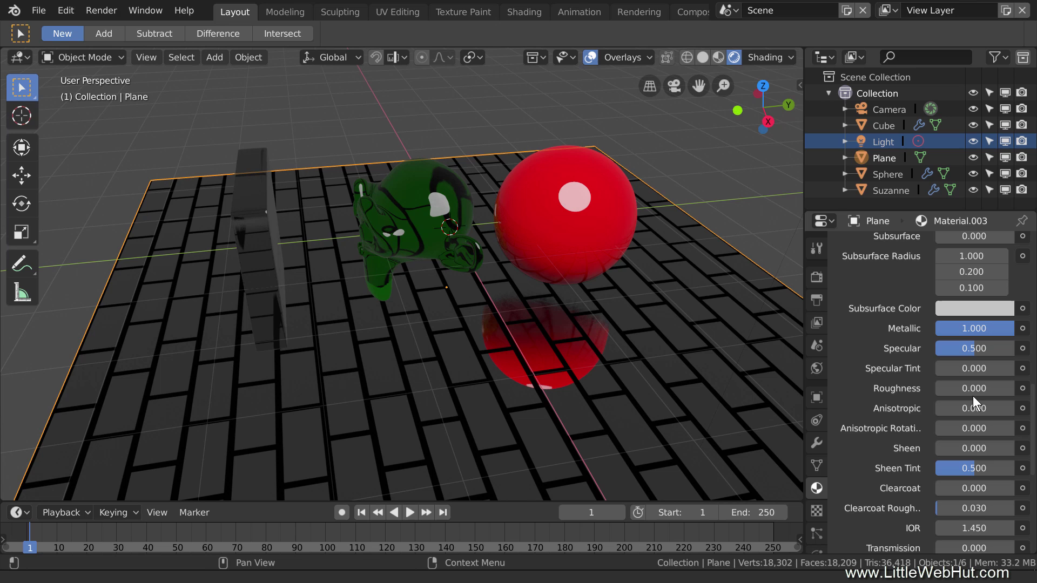
# Compare the reflections on the brick plane by rendering in Cycles, and return the render engine to Eevee.
pyautogui.click(816, 278)
pyautogui.click(979, 245)
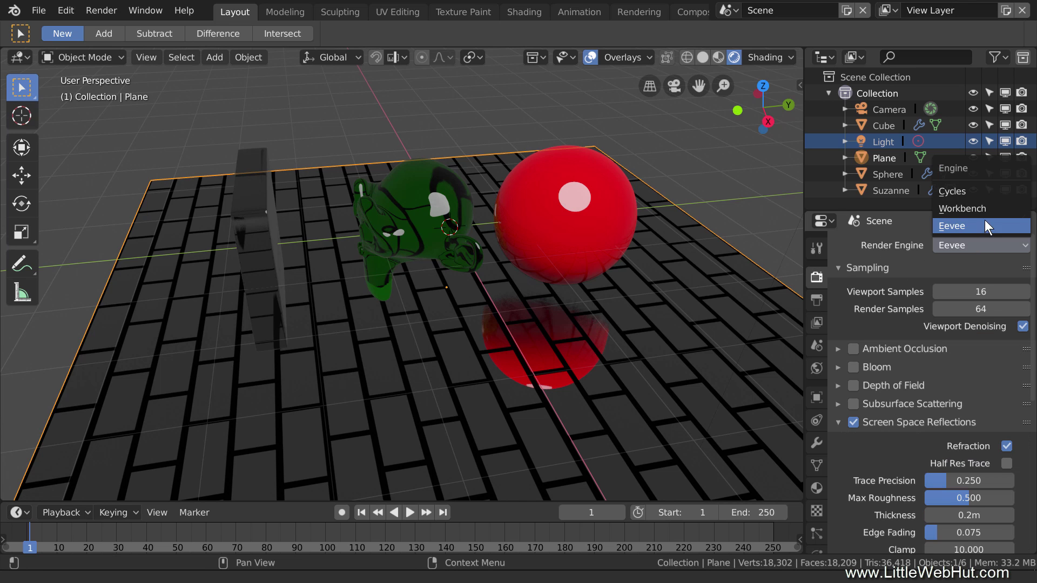
pyautogui.click(983, 194)
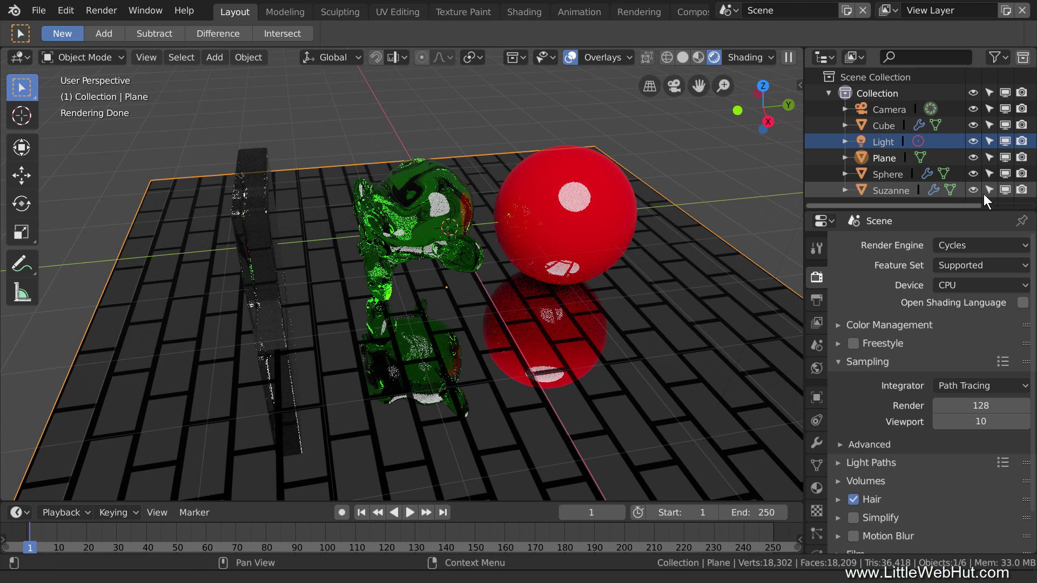
pyautogui.click(972, 243)
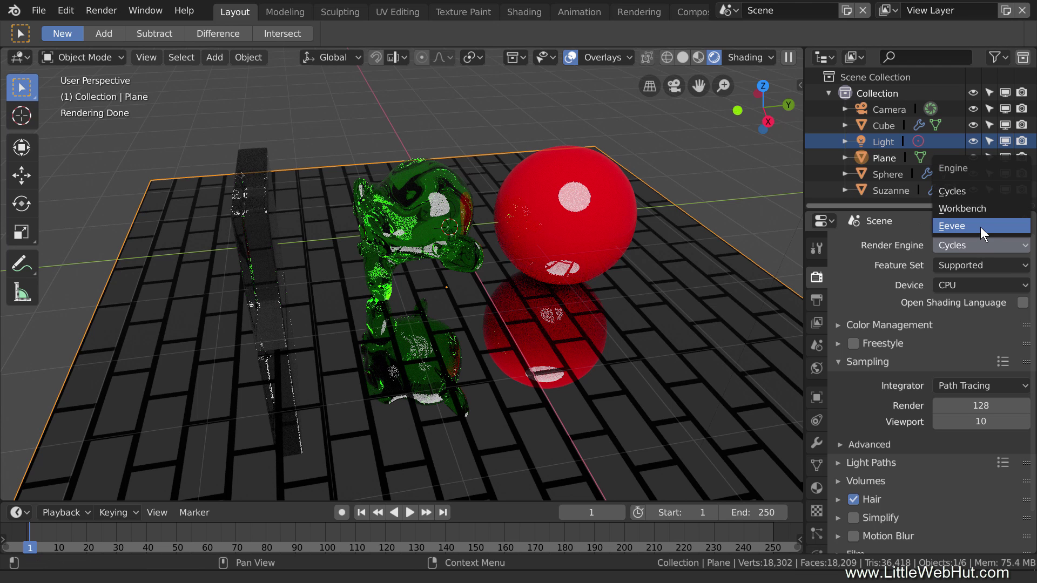
pyautogui.click(981, 226)
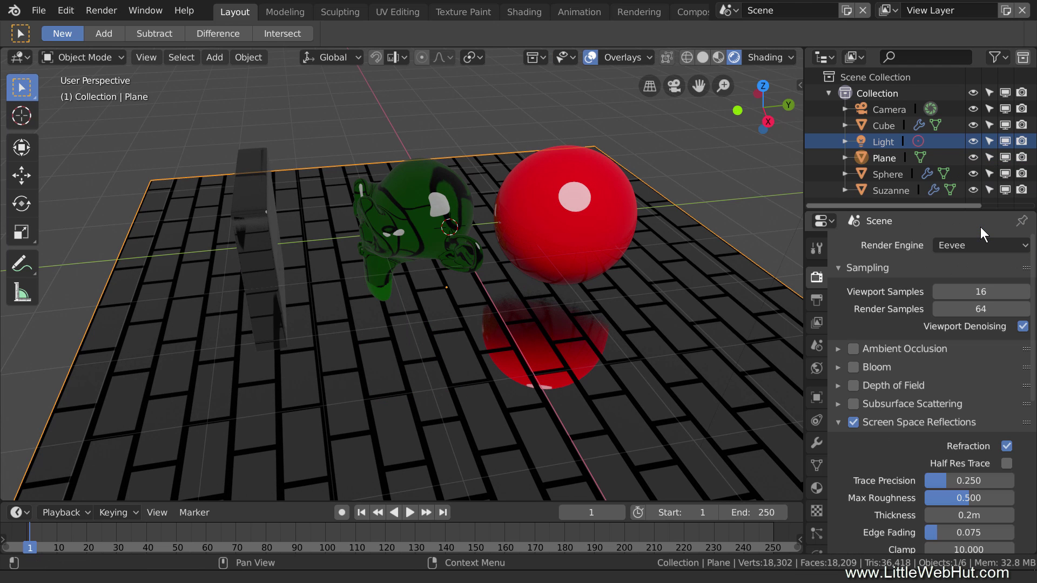